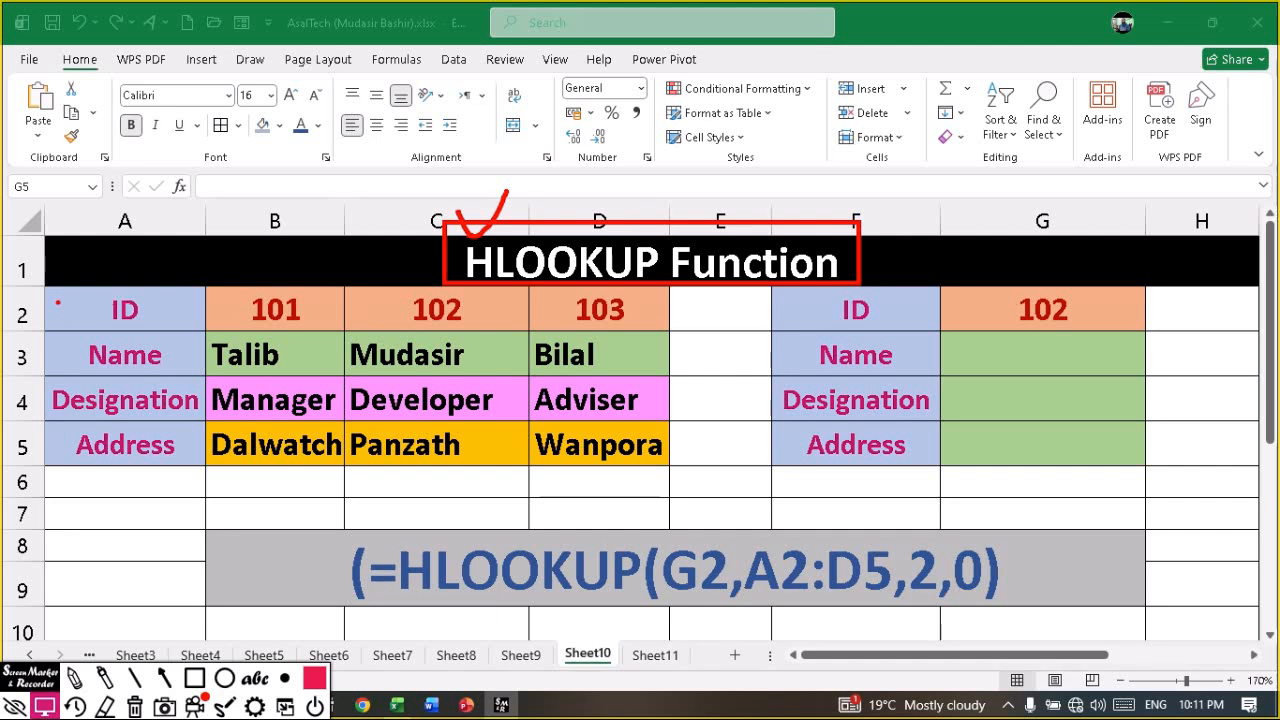
Step: Mark the source table A2:D5, its ID row and the lookup ID in G2 with red annotations, and clear the markup
mouse_move(35, 279)
mouse_down()
mouse_move(372, 430)
mouse_move(709, 464)
mouse_move(678, 480)
mouse_up()
mouse_move(385, 276)
mouse_down()
mouse_move(875, 122)
mouse_move(988, 277)
mouse_move(1056, 326)
mouse_move(1110, 333)
mouse_up()
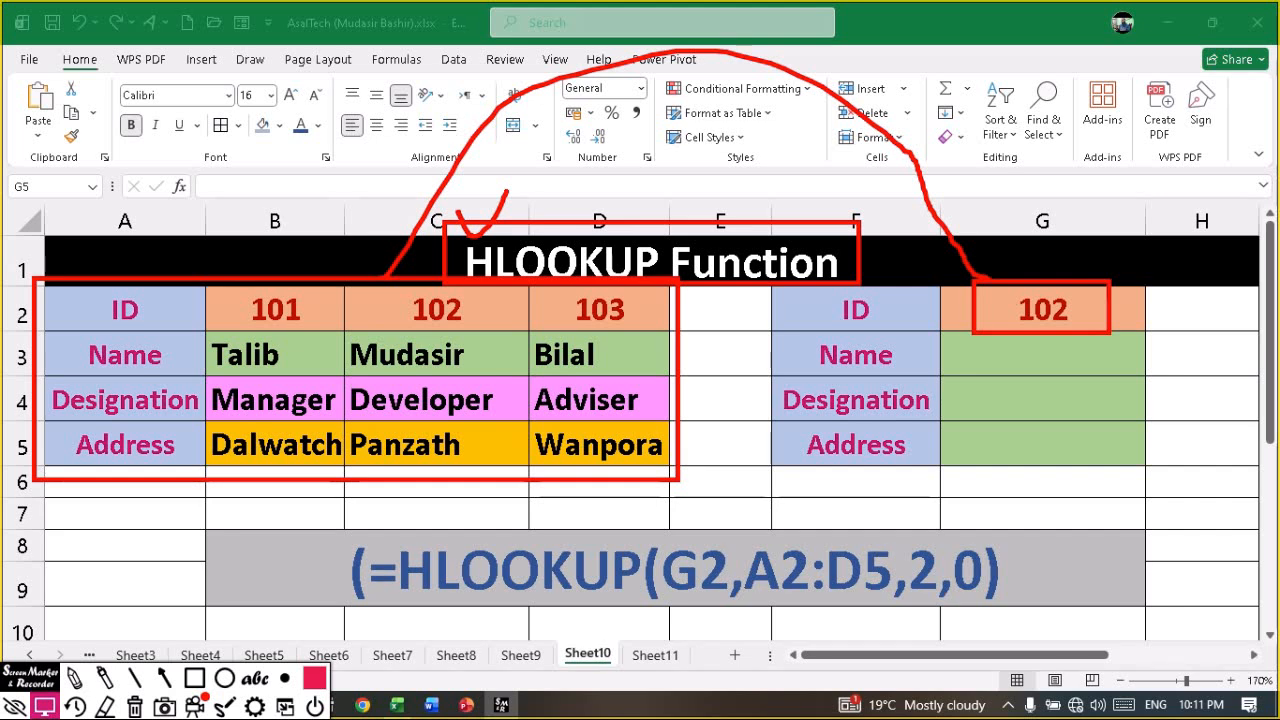
mouse_move(50, 280)
mouse_down()
mouse_move(374, 330)
mouse_move(680, 335)
mouse_move(711, 295)
mouse_up()
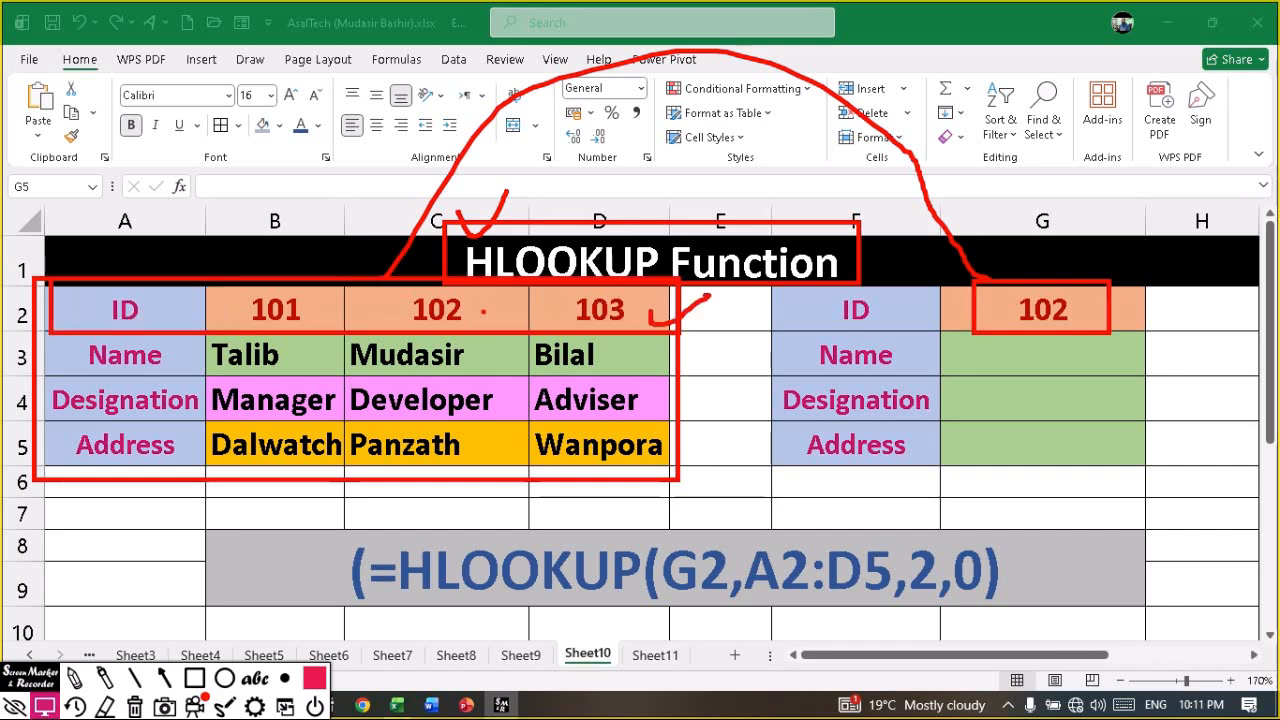
drag(484, 311, 577, 293)
drag(333, 306, 346, 310)
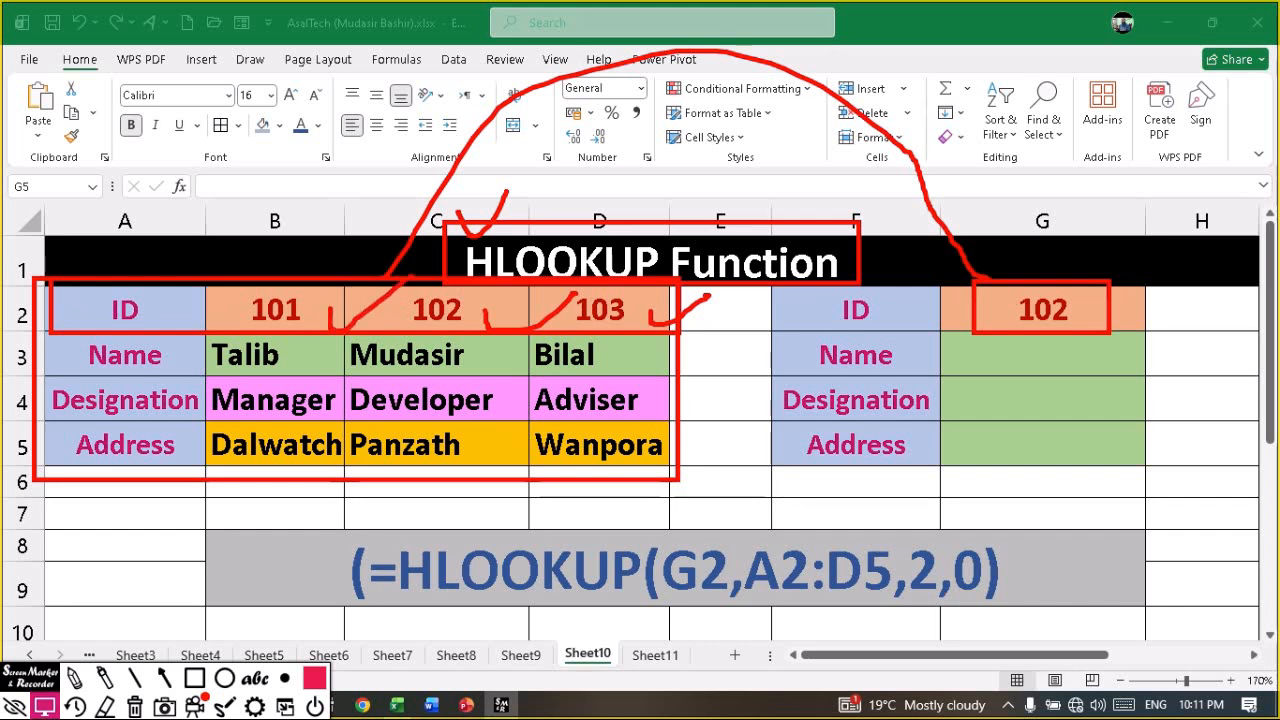
drag(543, 228, 646, 182)
drag(350, 330, 398, 301)
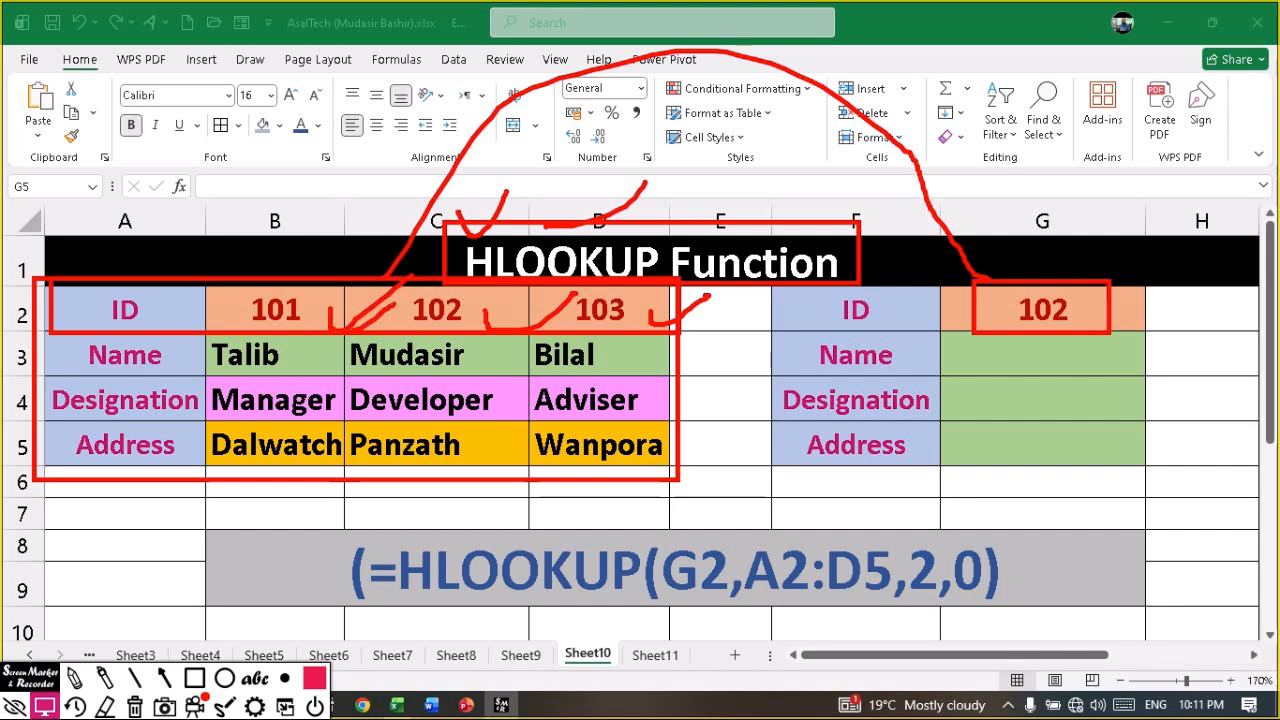
drag(526, 328, 570, 299)
key(Escape)
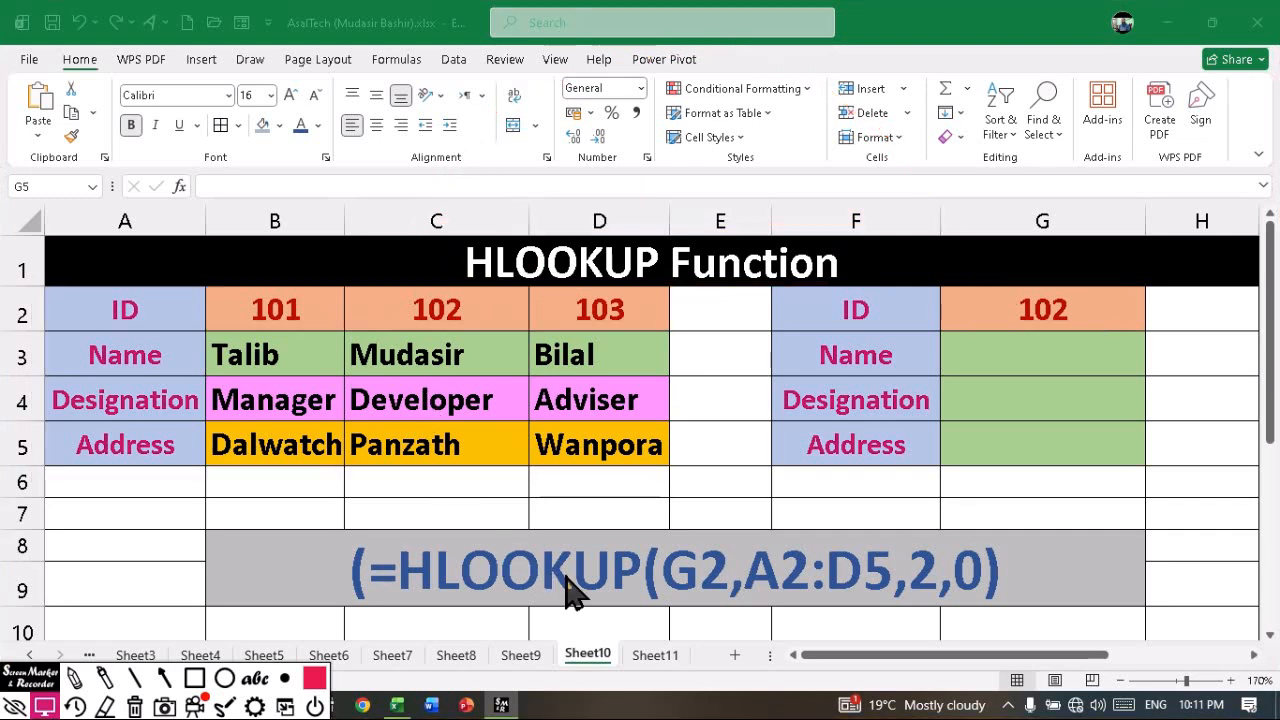
Step: Open Sheet11 for comparison, mark the VLOOKUP table A2:D7 and its vertical ID column with red annotations, and clear them
click(655, 656)
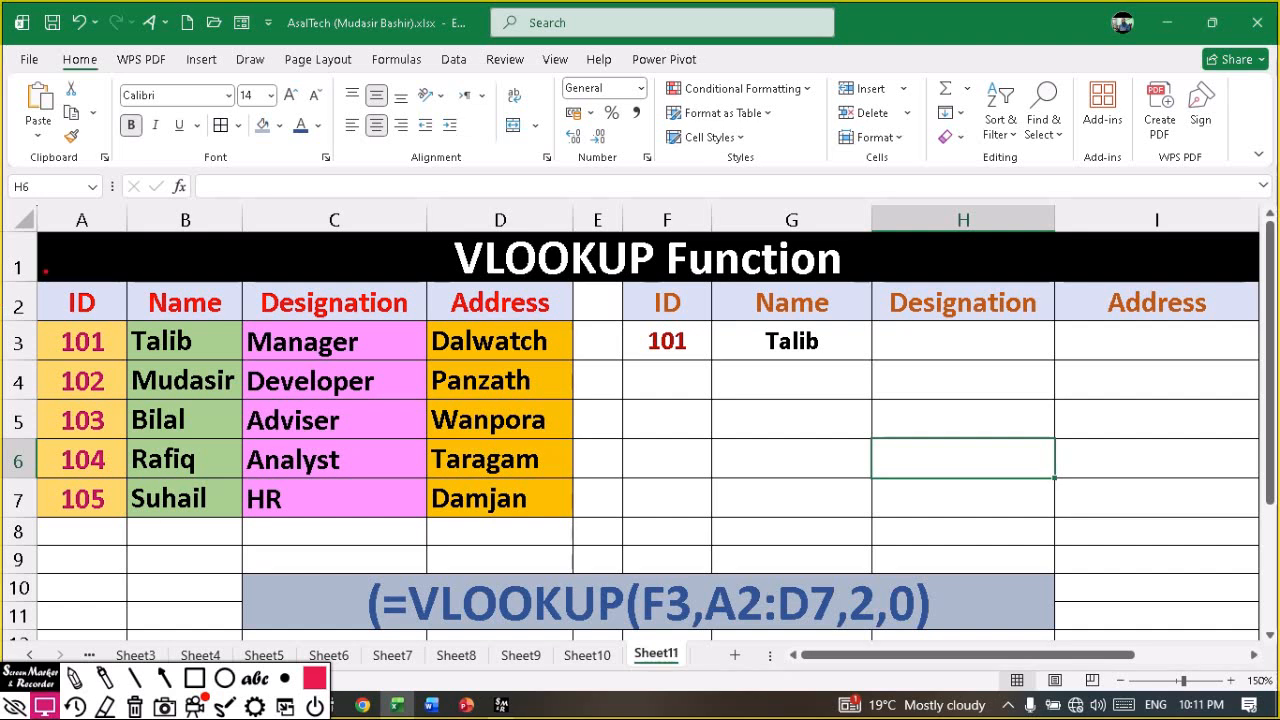
mouse_move(39, 282)
mouse_down()
mouse_move(478, 438)
mouse_move(548, 482)
mouse_move(582, 528)
mouse_up()
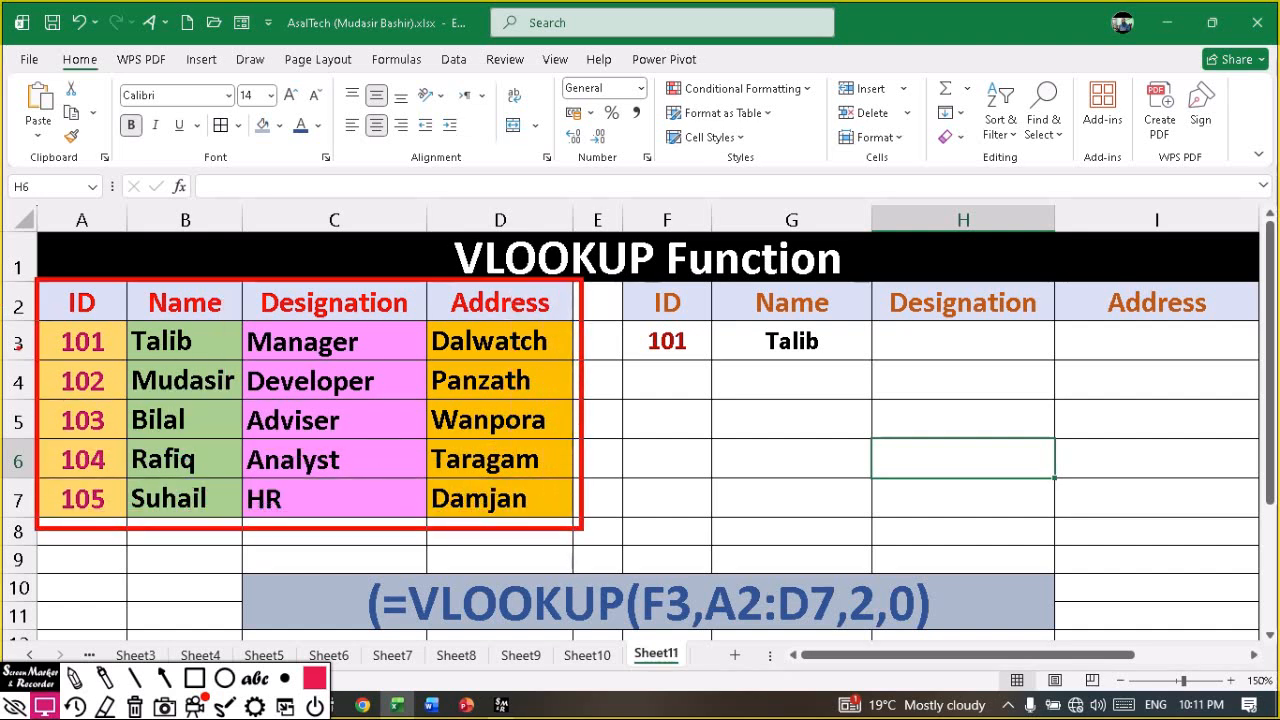
drag(42, 284, 110, 522)
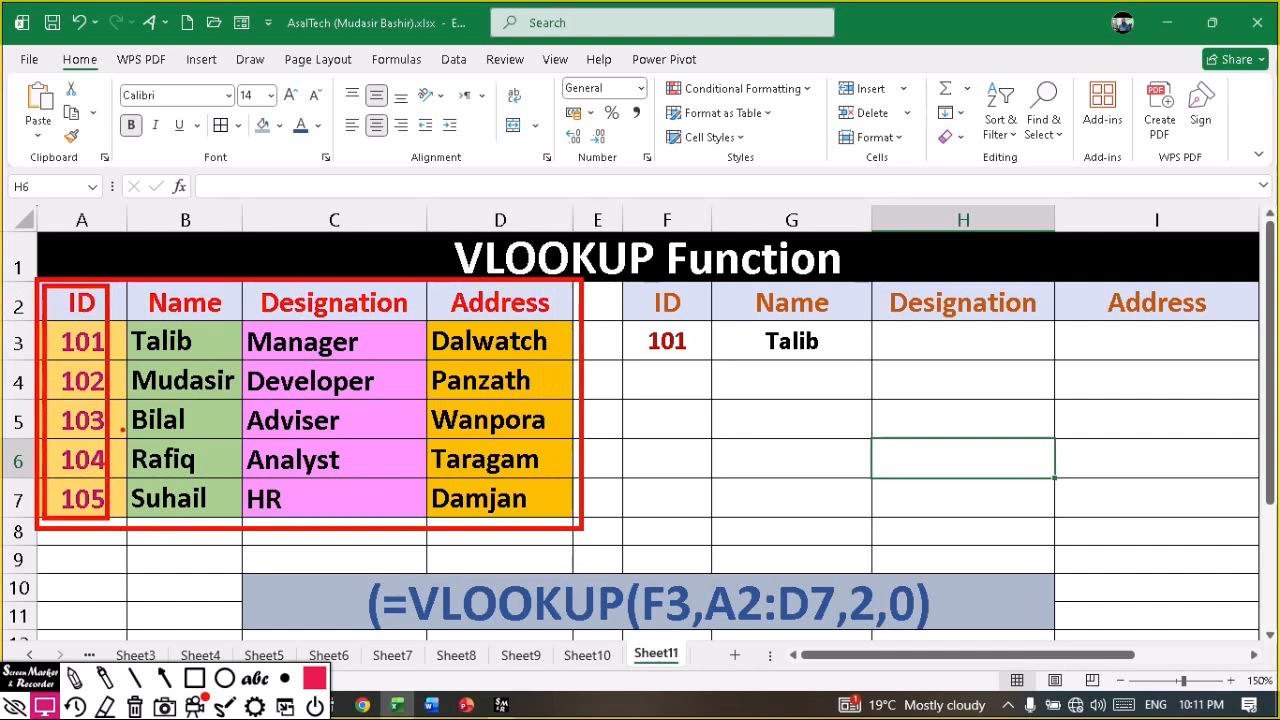
mouse_move(138, 380)
mouse_down()
mouse_move(140, 486)
mouse_move(182, 526)
mouse_move(188, 460)
mouse_up()
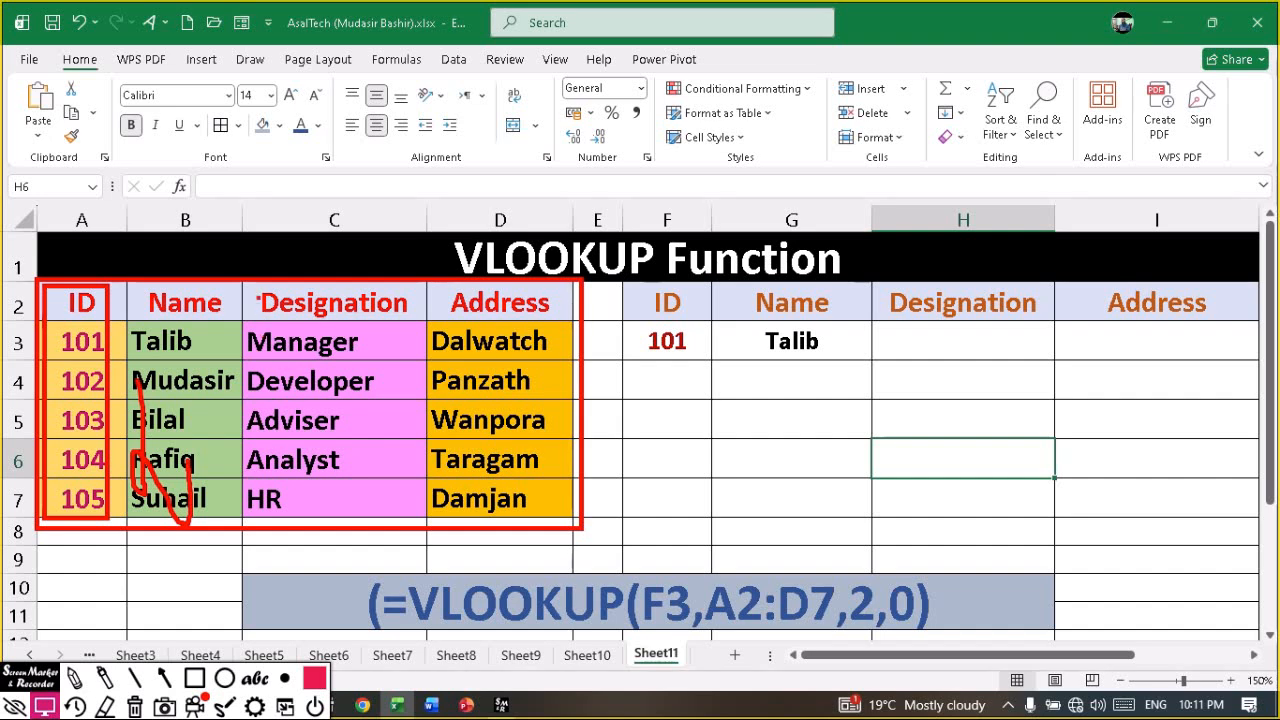
drag(416, 184, 551, 197)
key(Escape)
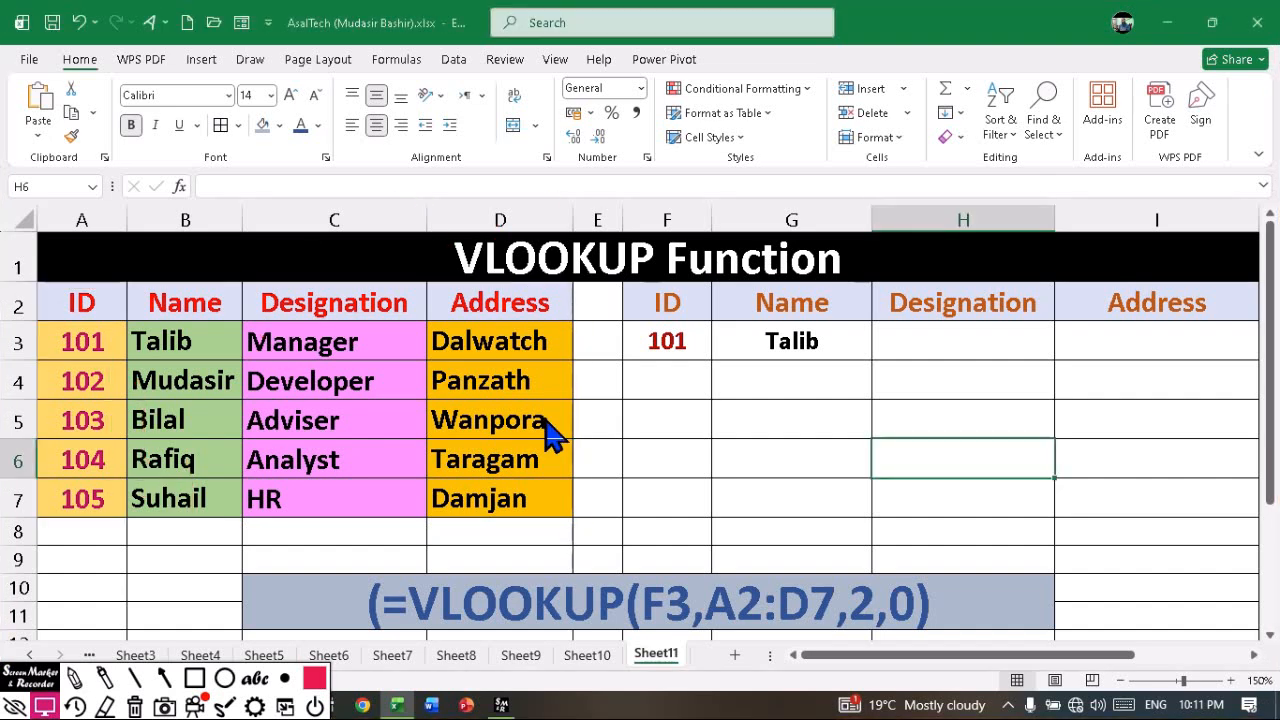
Step: Return to Sheet10, mark the horizontal ID row of the source table in red, and clear the markup
click(587, 655)
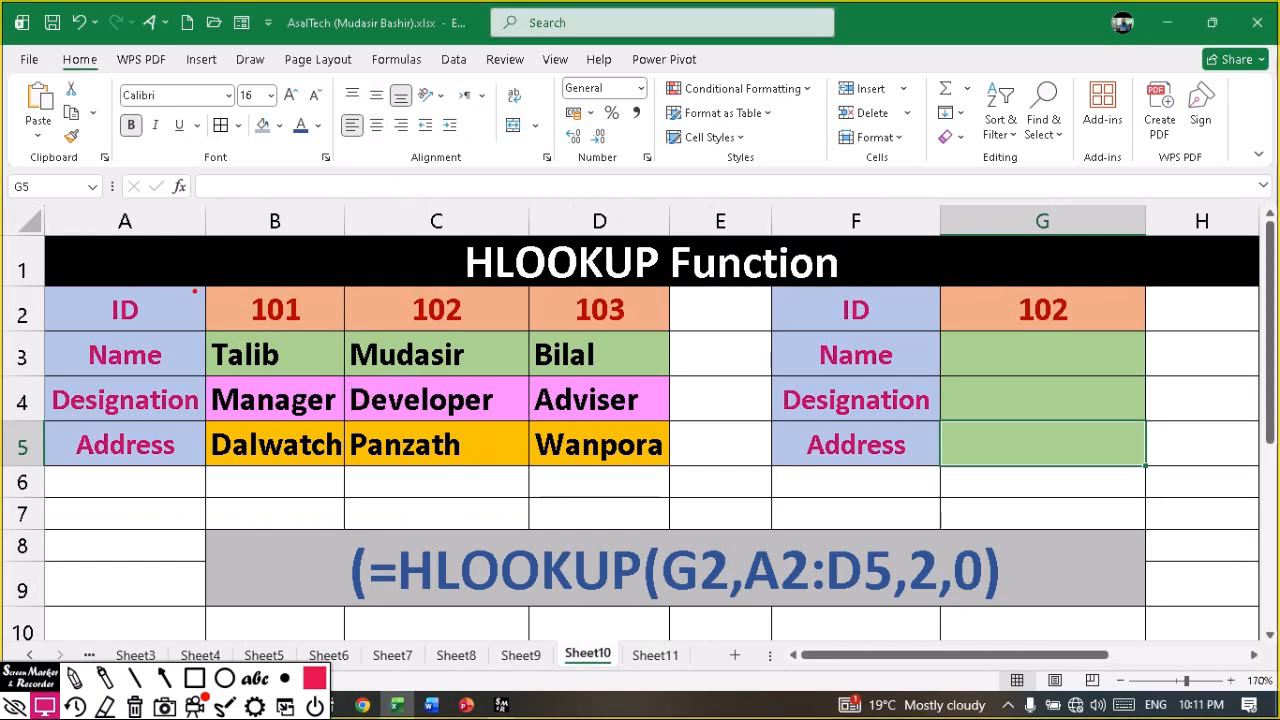
mouse_move(195, 291)
mouse_down()
mouse_move(457, 350)
mouse_move(662, 331)
mouse_up()
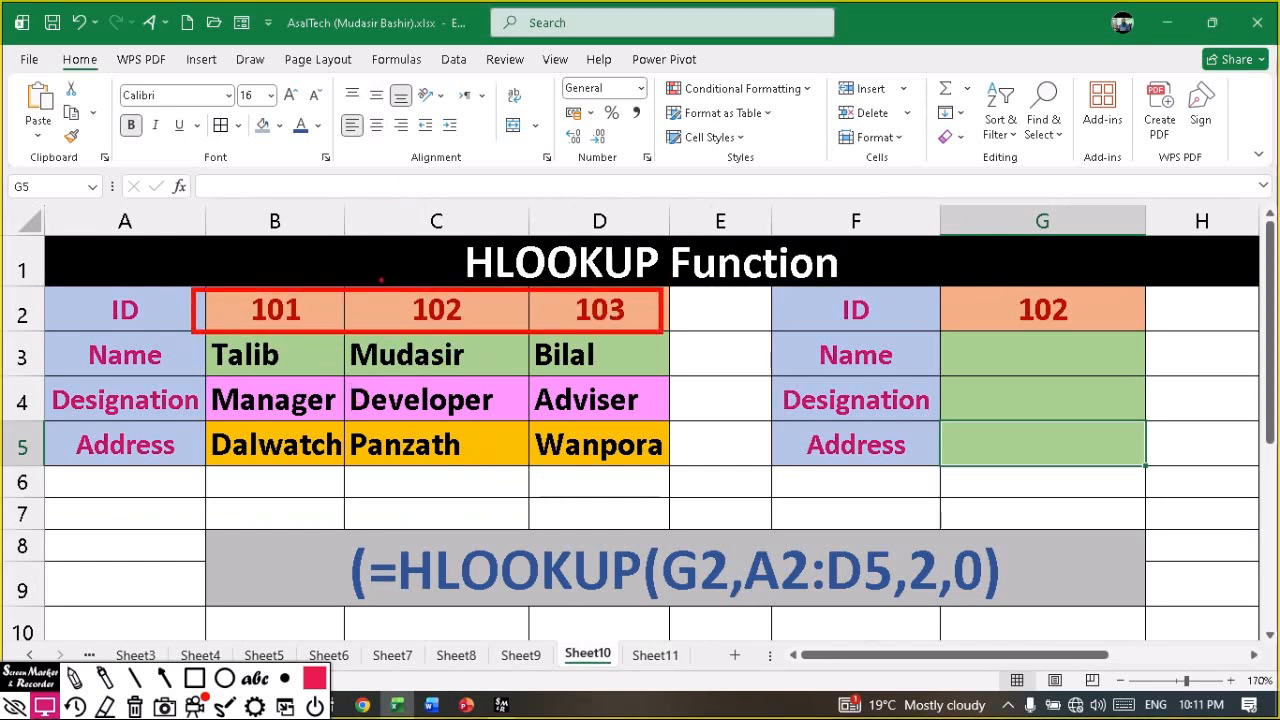
mouse_move(381, 280)
mouse_down()
mouse_move(864, 272)
mouse_move(924, 303)
mouse_up()
key(Escape)
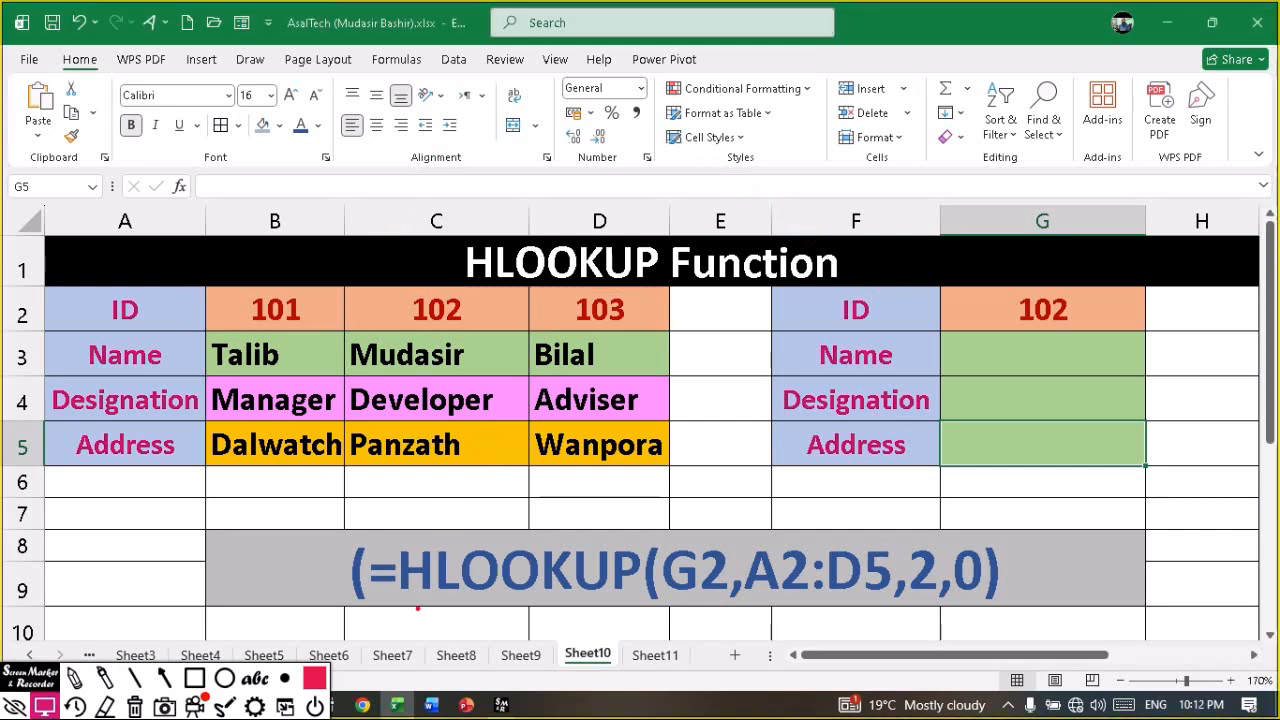
Step: Mark the sample formula's function name and the G2, A2:D5 and row index arguments with their matching cells, and clear the annotations
drag(400, 605, 628, 592)
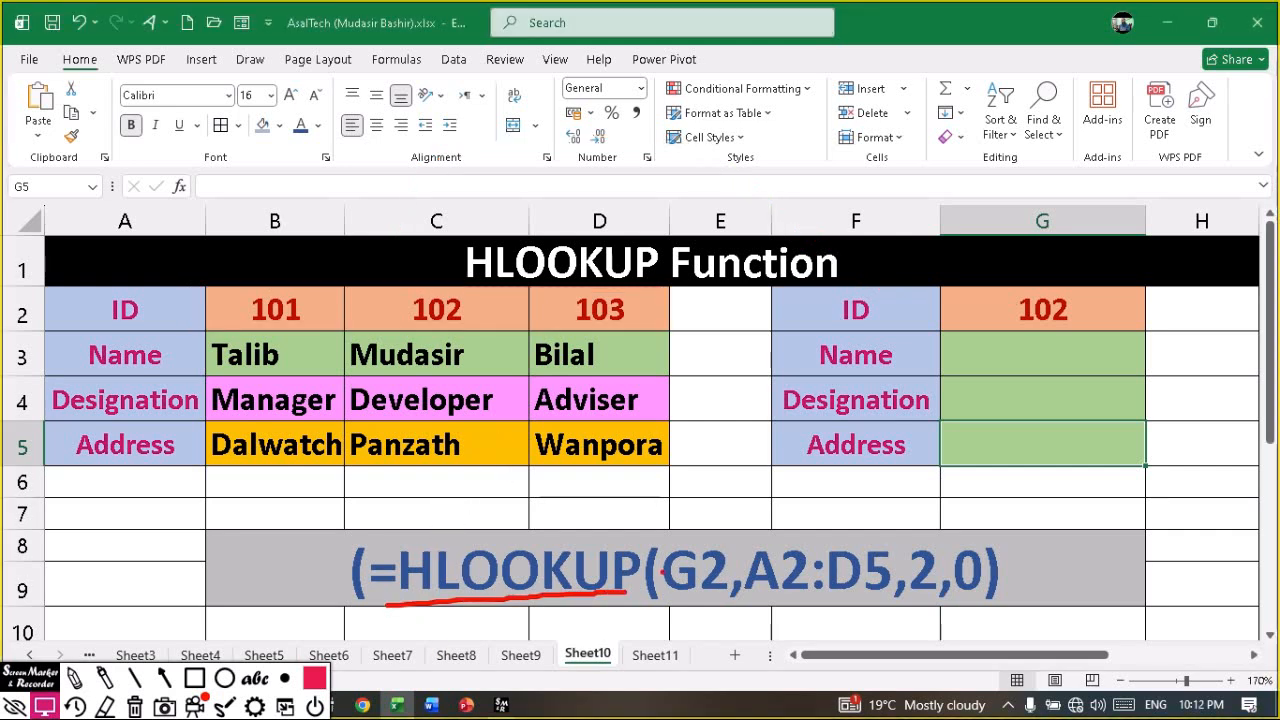
mouse_move(650, 535)
mouse_down()
mouse_move(722, 626)
mouse_move(738, 617)
mouse_up()
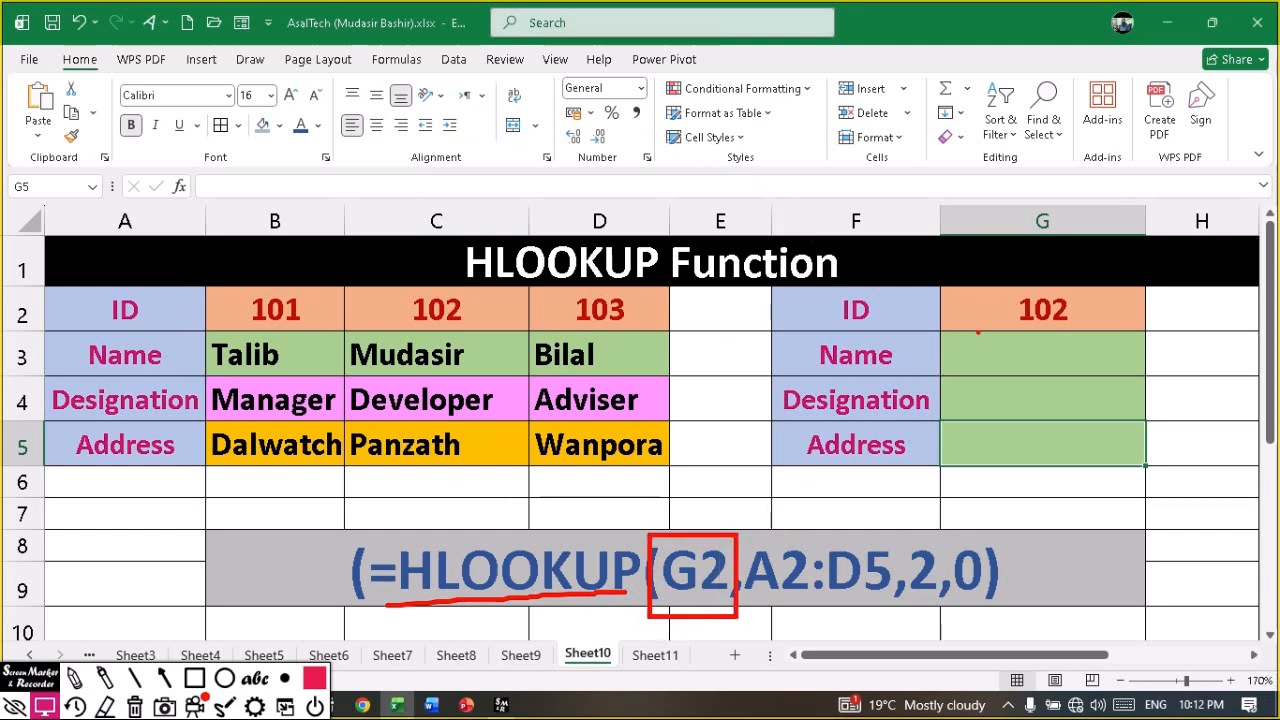
mouse_move(1000, 286)
mouse_down()
mouse_move(1050, 321)
mouse_move(1106, 321)
mouse_up()
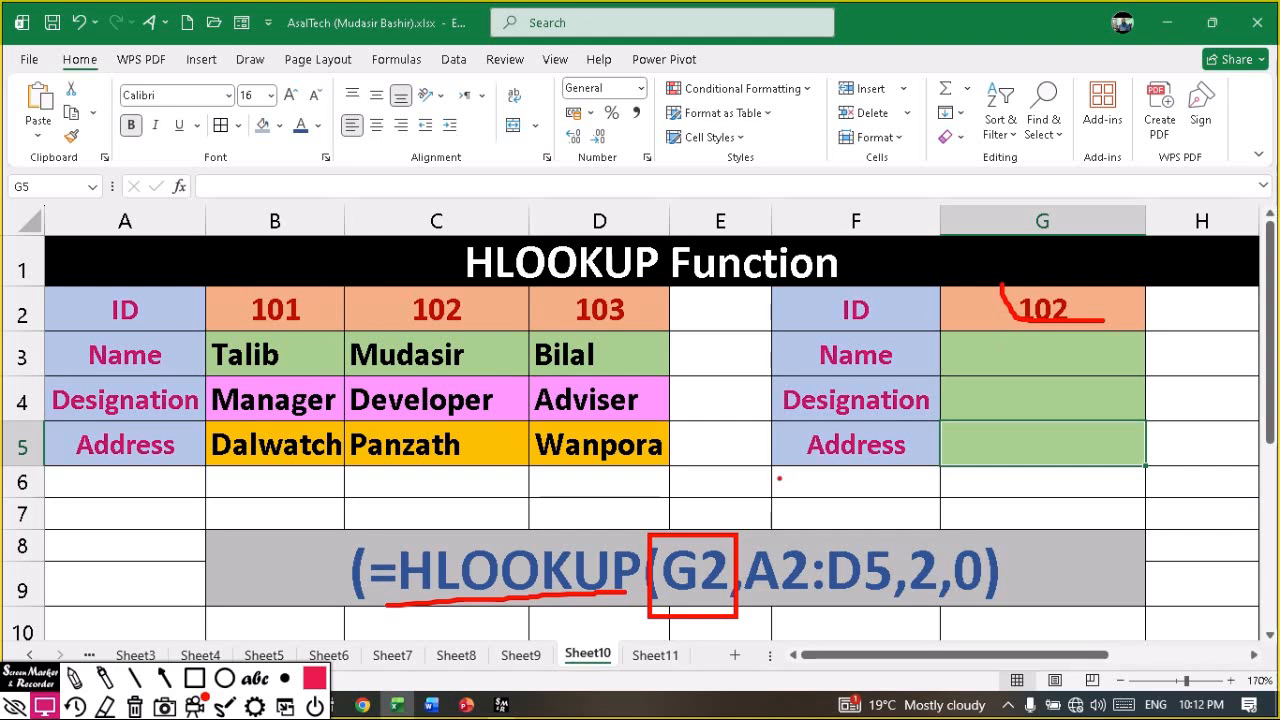
mouse_move(737, 536)
mouse_down()
mouse_move(777, 594)
mouse_move(920, 600)
mouse_move(903, 611)
mouse_up()
mouse_move(34, 280)
mouse_down()
mouse_move(263, 379)
mouse_move(572, 423)
mouse_up()
key(ctrl+z)
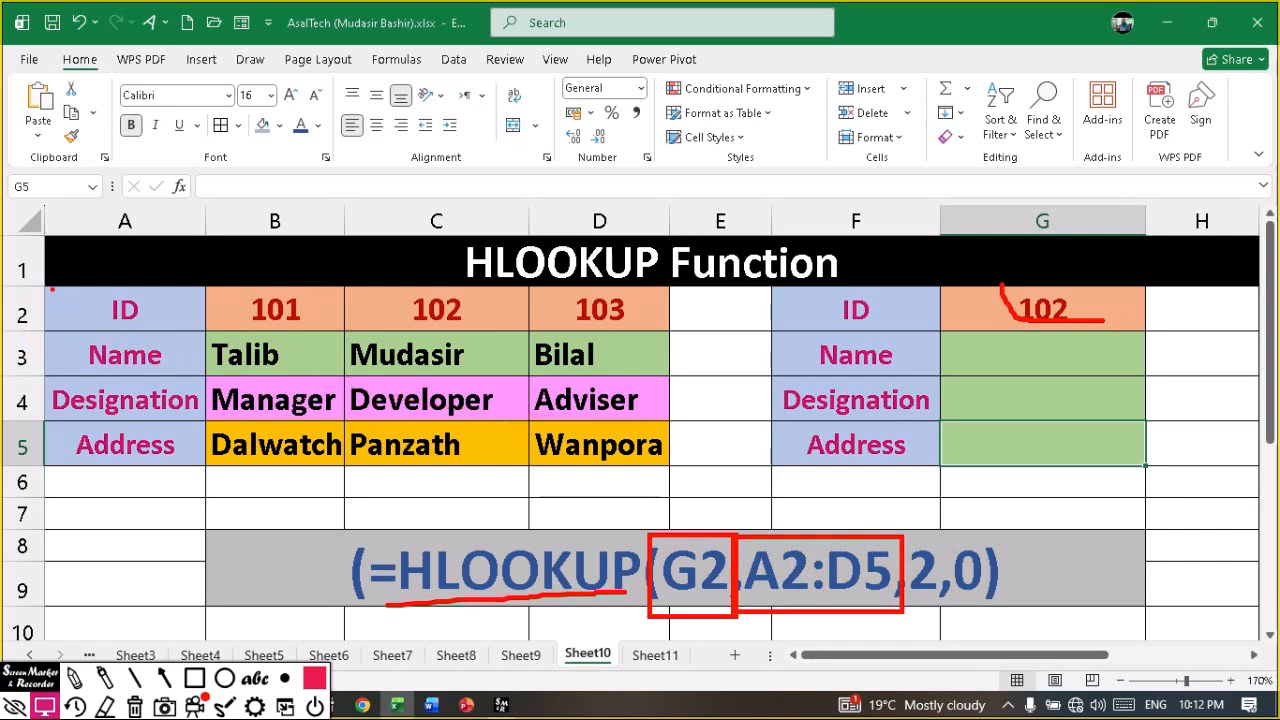
mouse_move(42, 280)
mouse_down()
mouse_move(52, 314)
mouse_move(682, 470)
mouse_up()
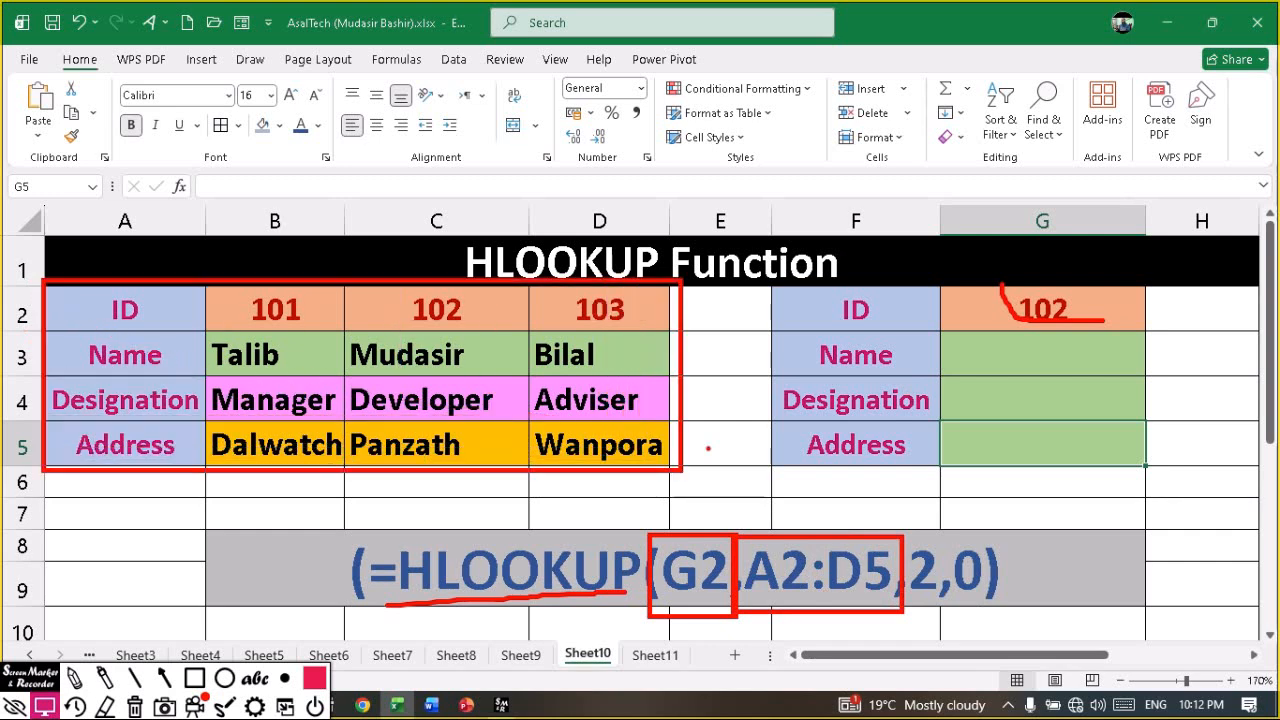
drag(909, 523, 944, 521)
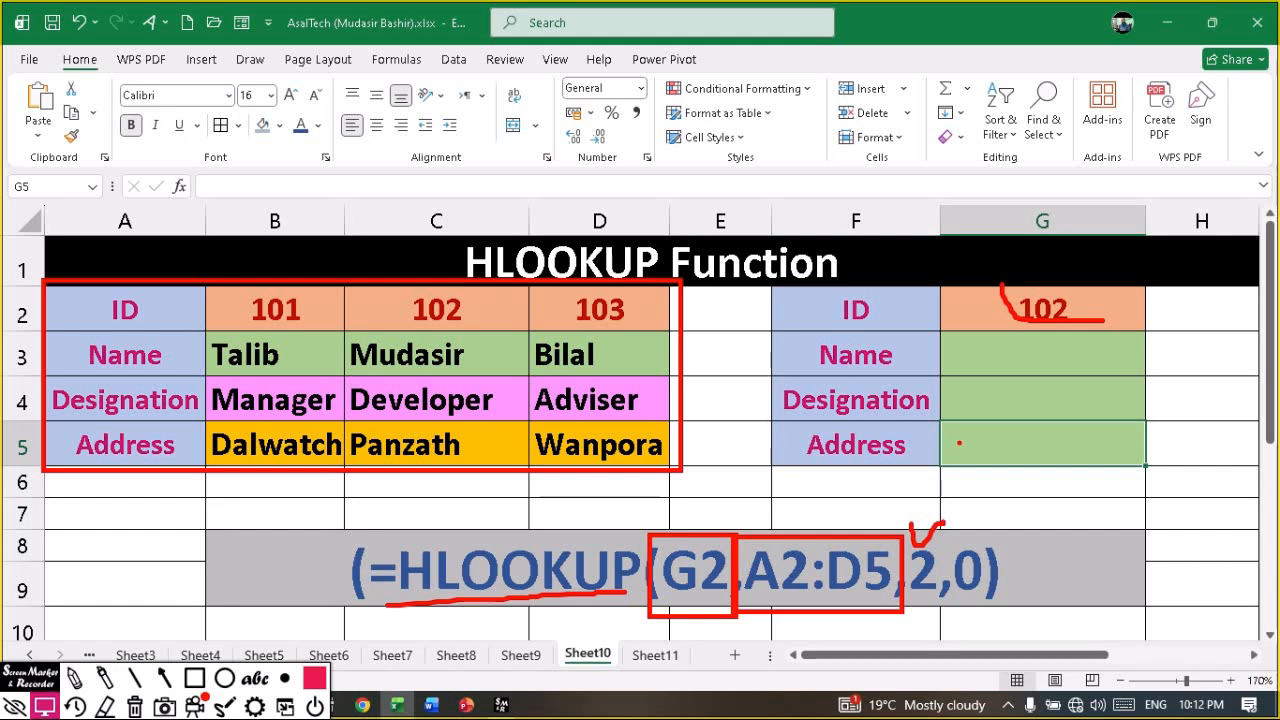
mouse_move(959, 443)
mouse_down()
mouse_move(992, 460)
mouse_move(944, 440)
mouse_move(1040, 426)
mouse_move(1096, 482)
mouse_up()
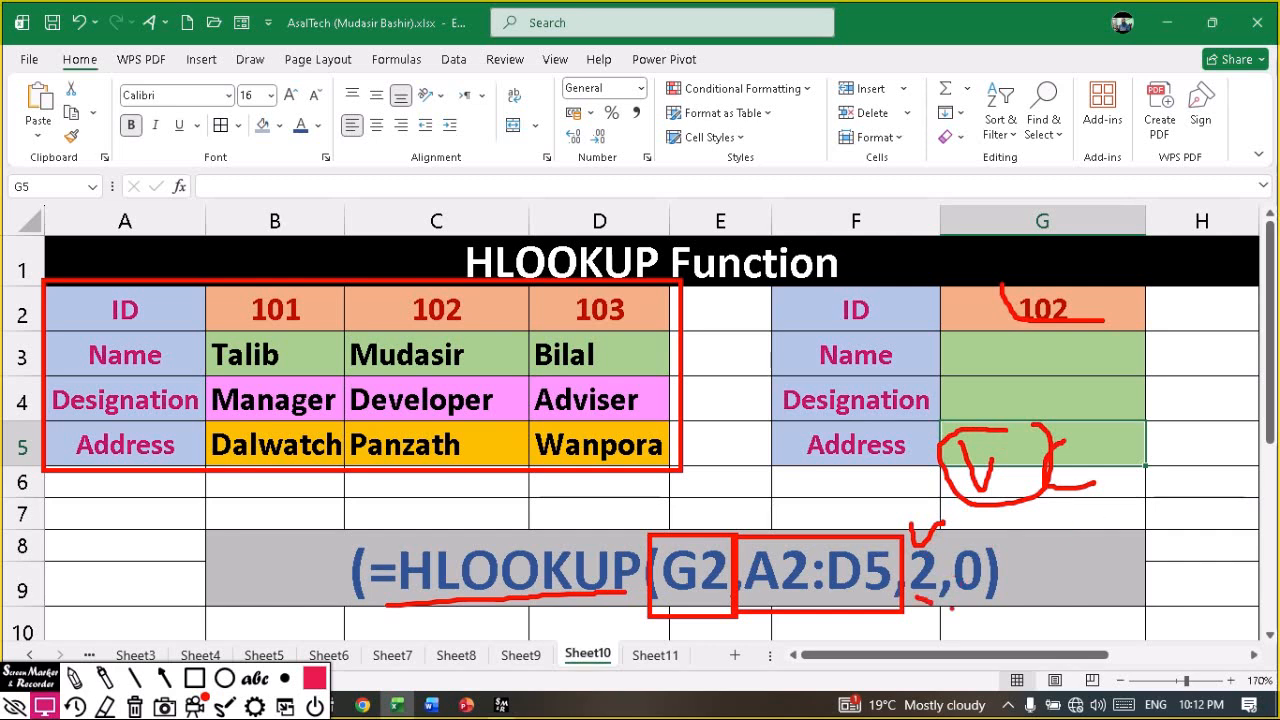
key(Escape)
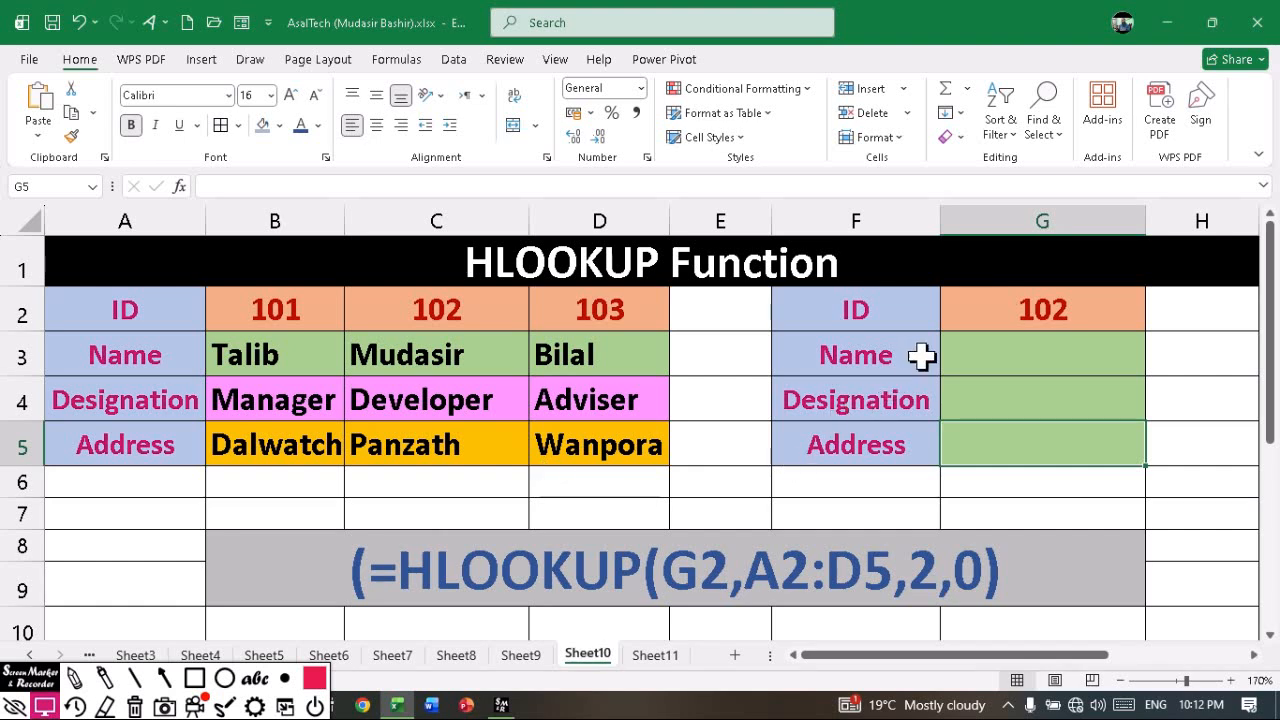
Step: Write the formula =hlookup(G2,A2:D5,2,0) in the Name result cell G3
click(977, 348)
text(=)
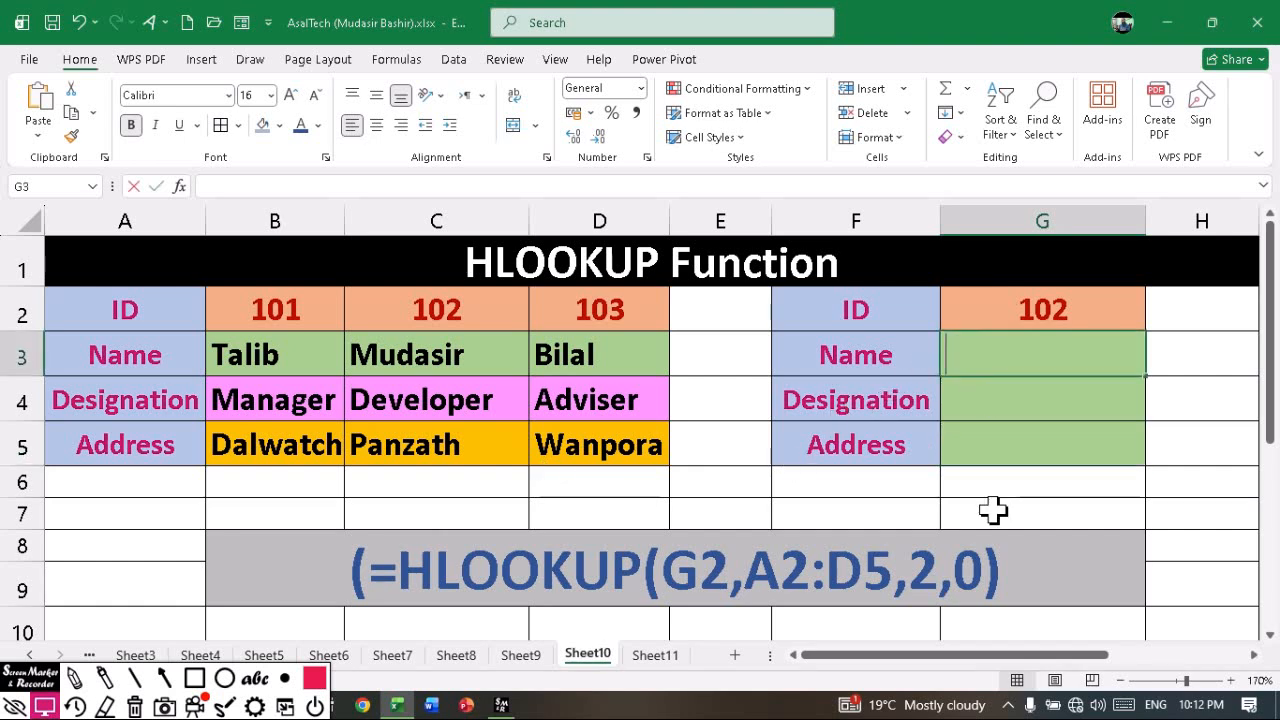
text(hlk)
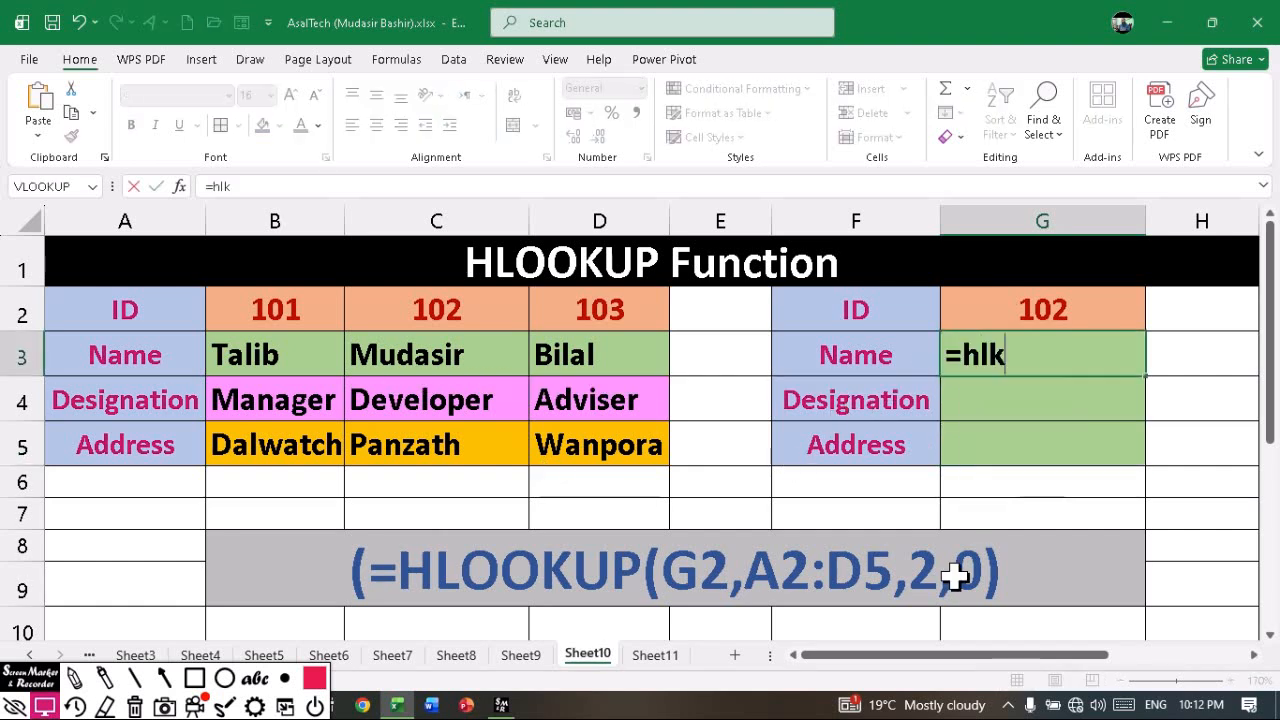
key(BackSpace)
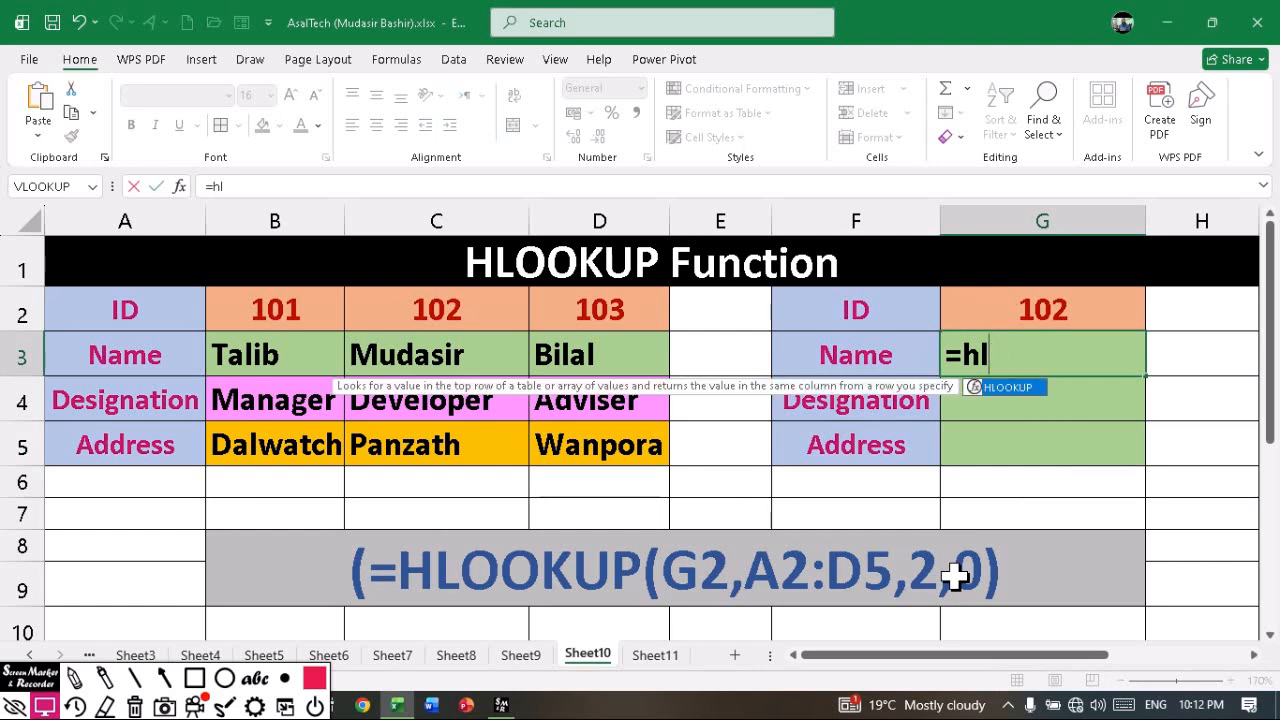
text(ookup()
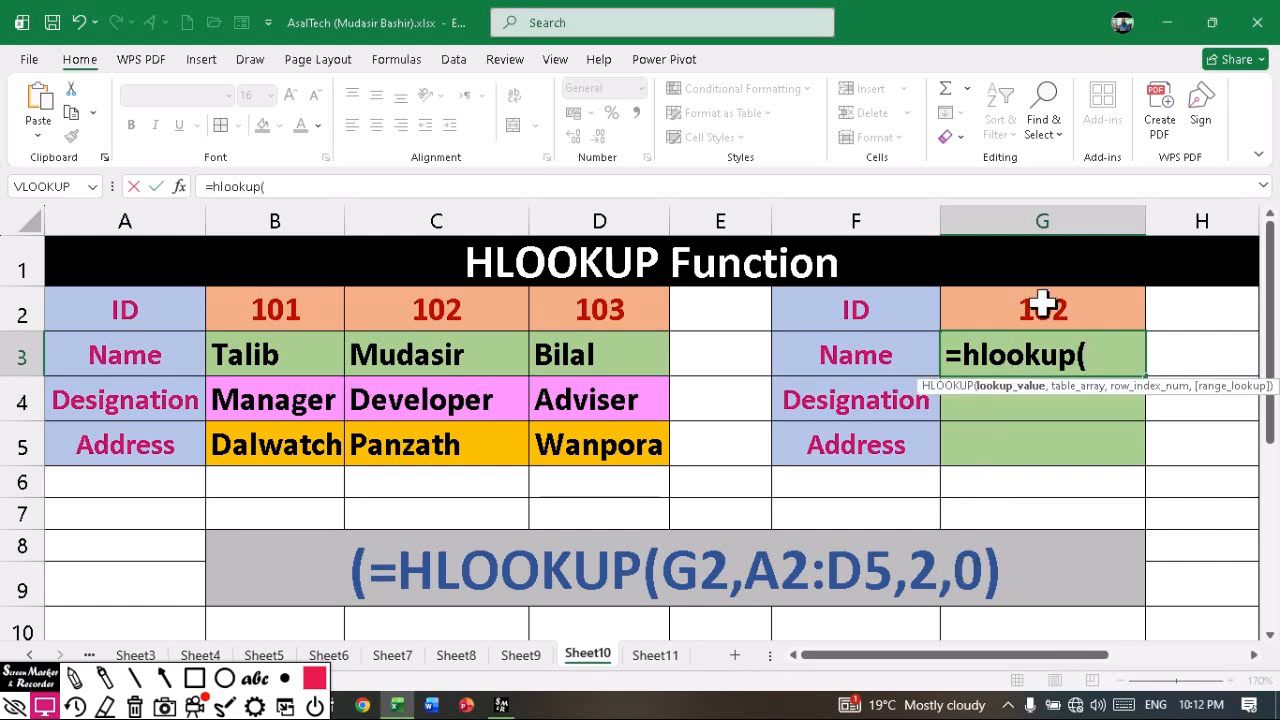
click(1043, 305)
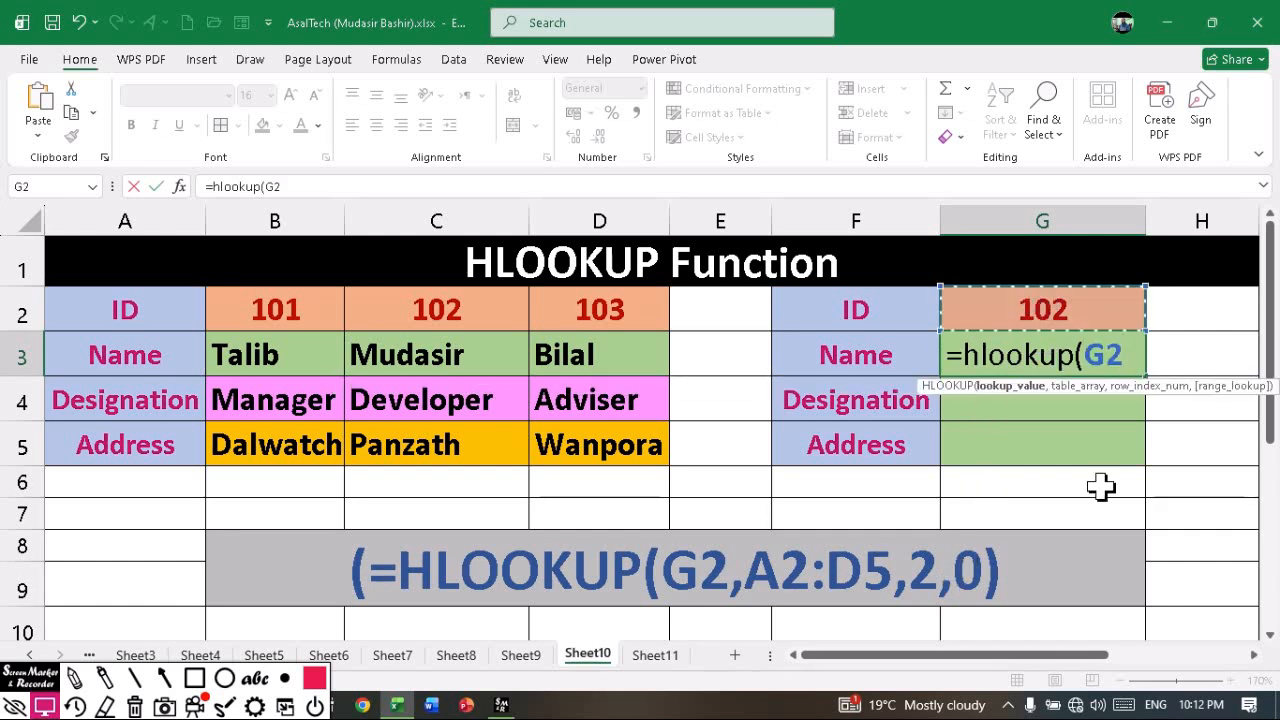
text(,)
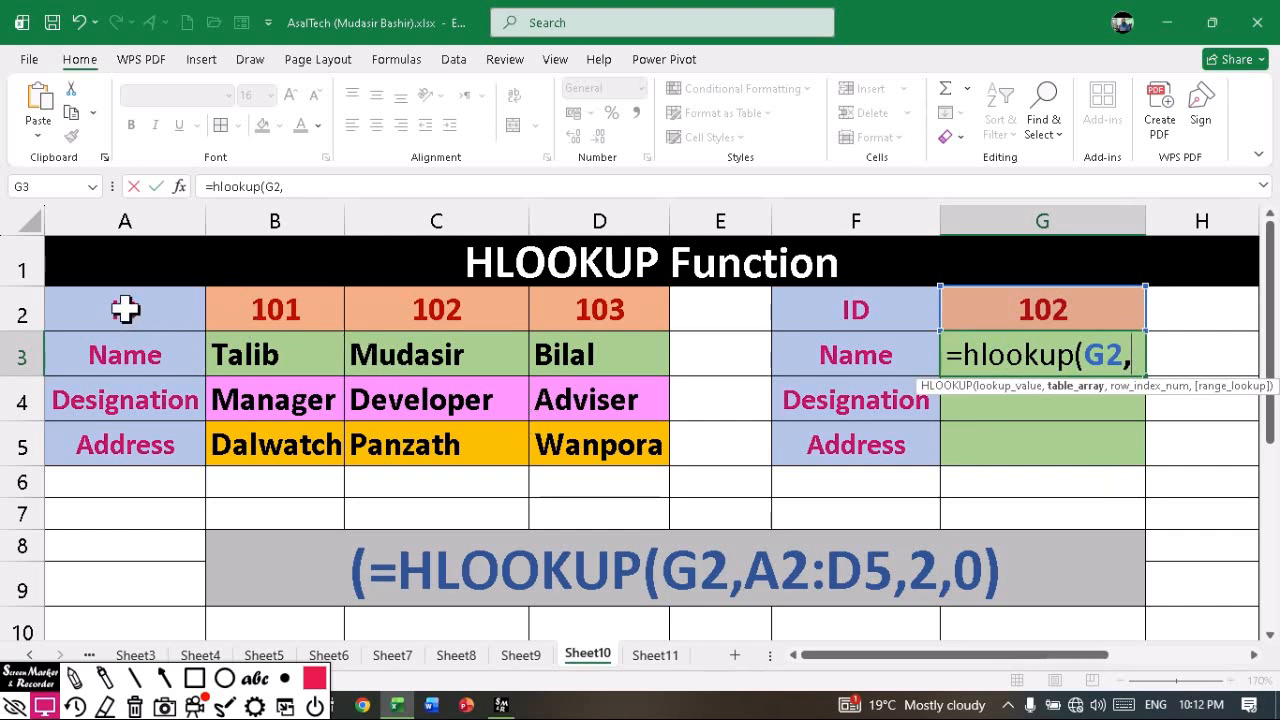
drag(125, 310, 643, 446)
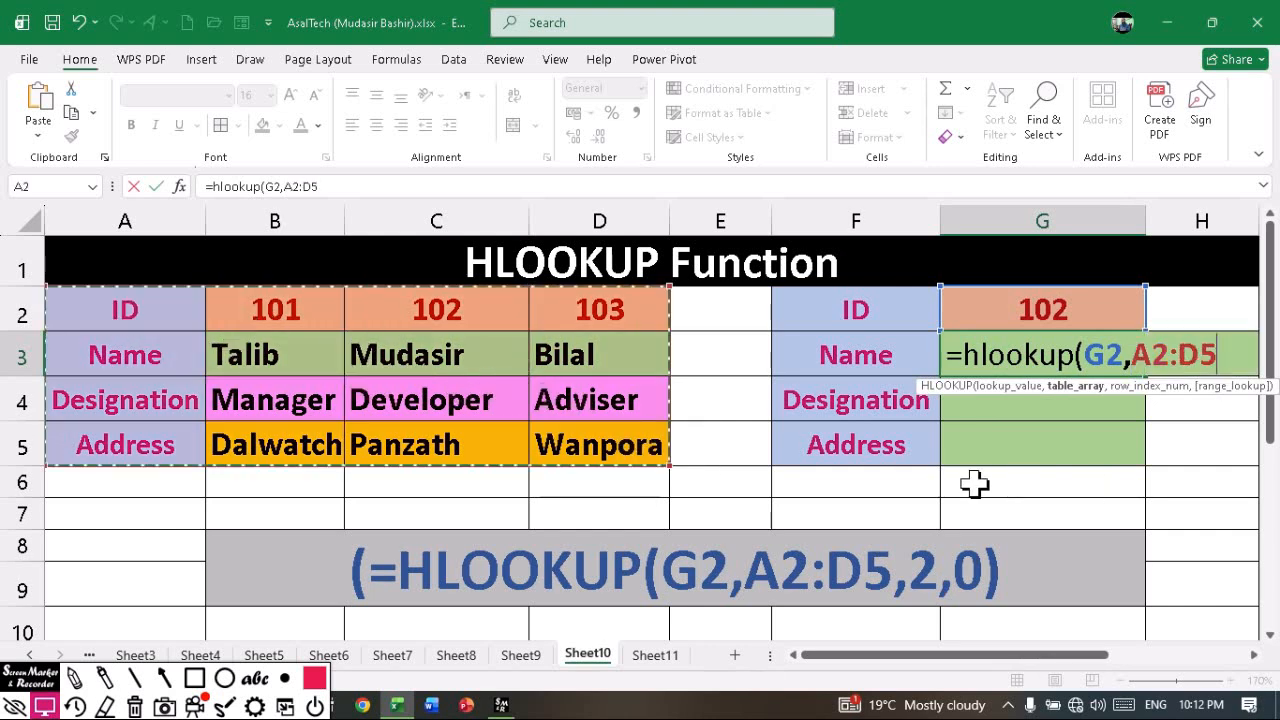
text(,)
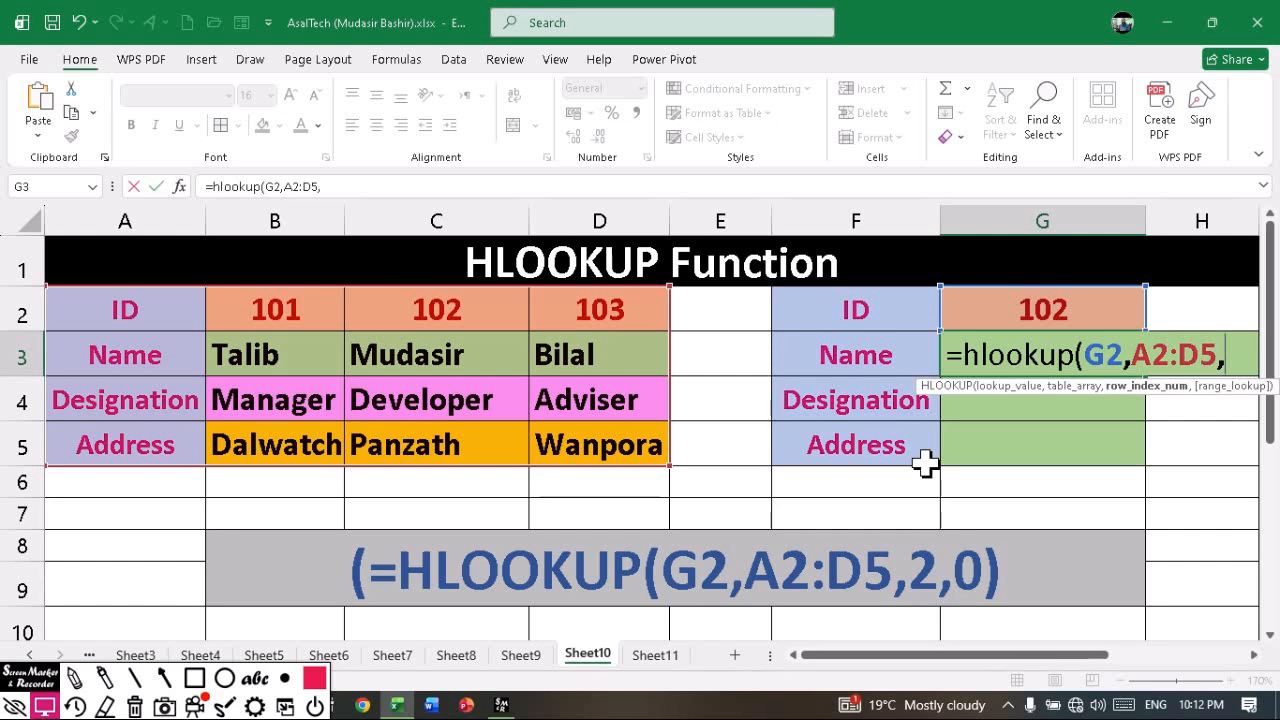
text(2,0)
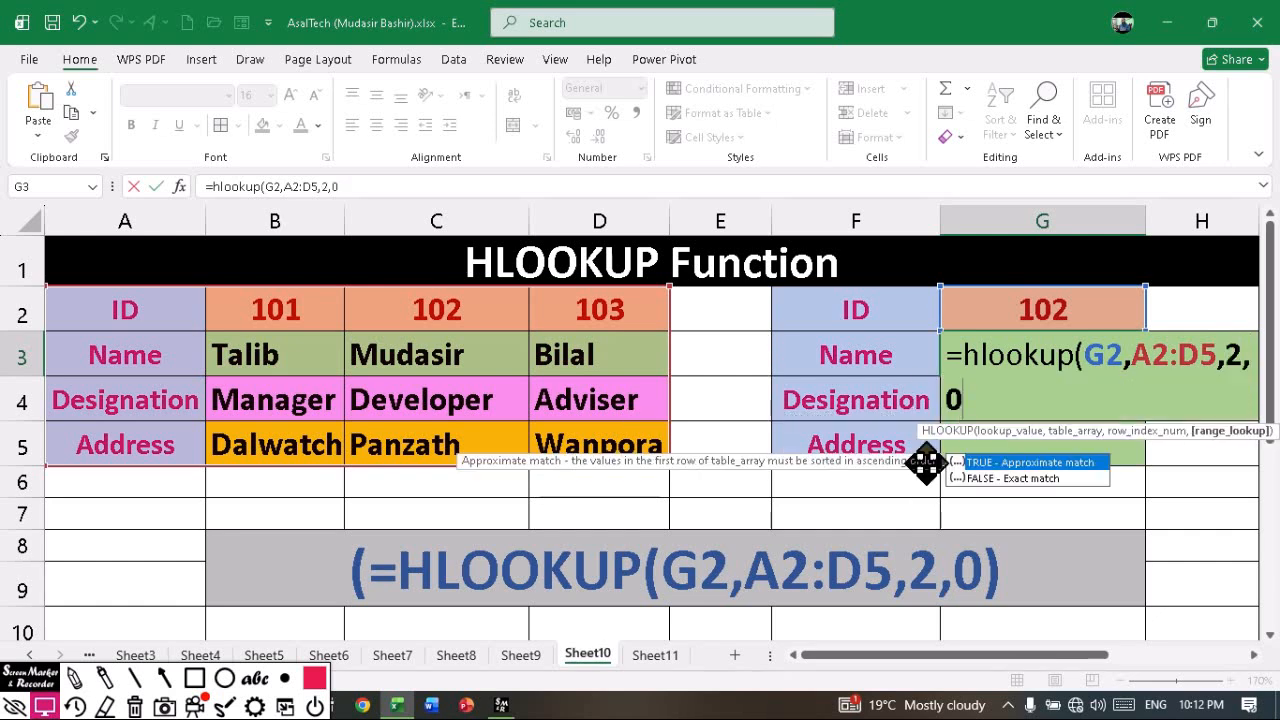
text())
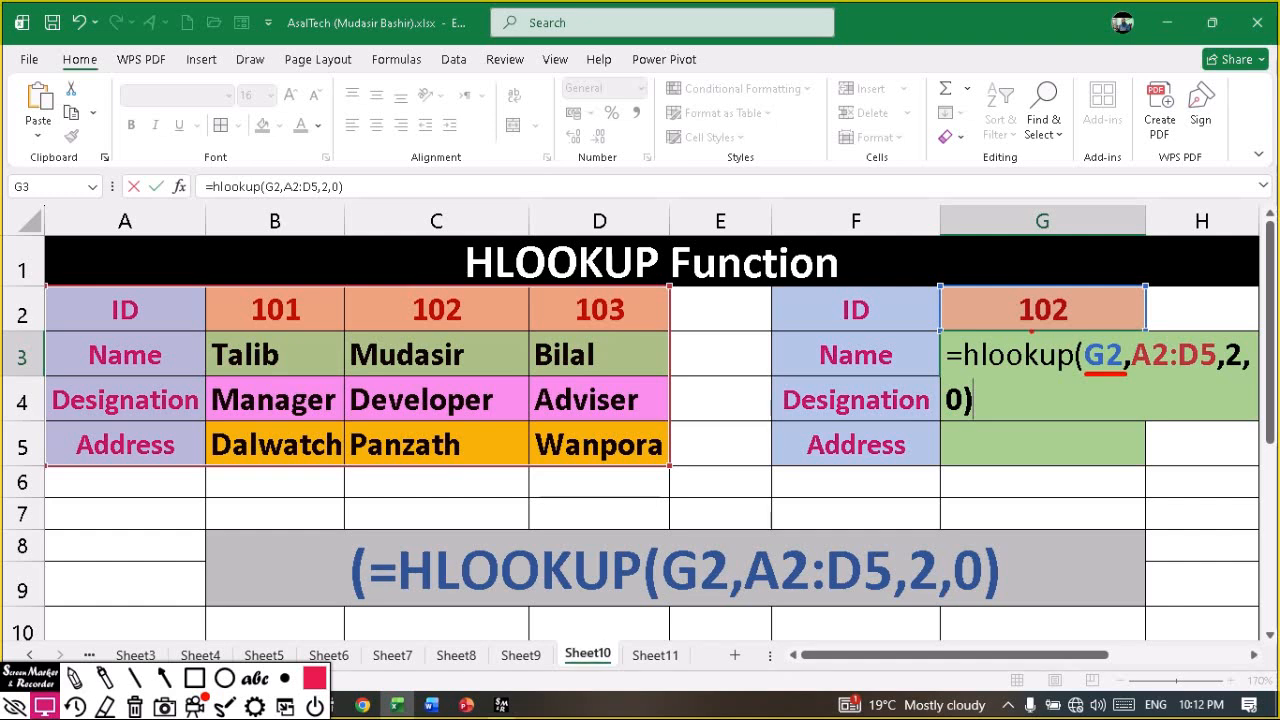
Step: Mark the entered formula's table range and row index, the lookup ID cell, and the source table with each of its four rows
mouse_move(1006, 289)
mouse_down()
mouse_move(1048, 318)
mouse_move(1094, 326)
mouse_up()
drag(1128, 376, 1220, 375)
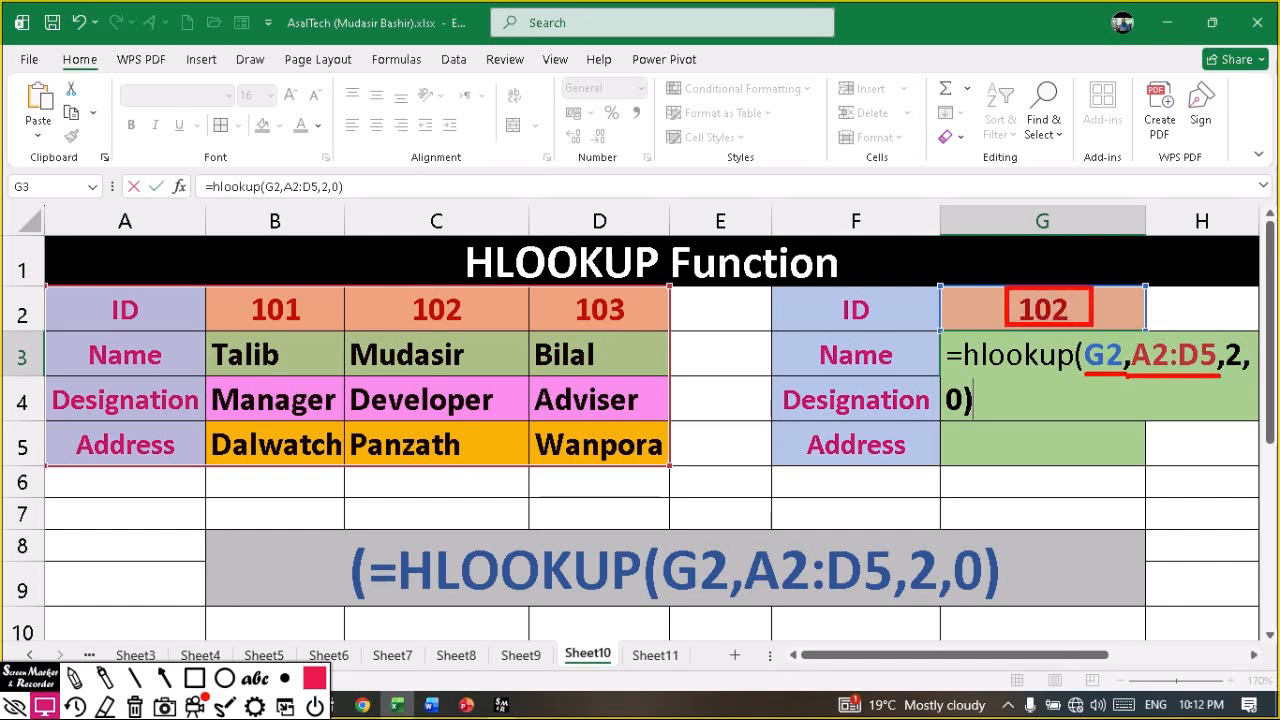
mouse_move(24, 280)
mouse_down()
mouse_move(45, 300)
mouse_move(400, 420)
mouse_move(680, 468)
mouse_up()
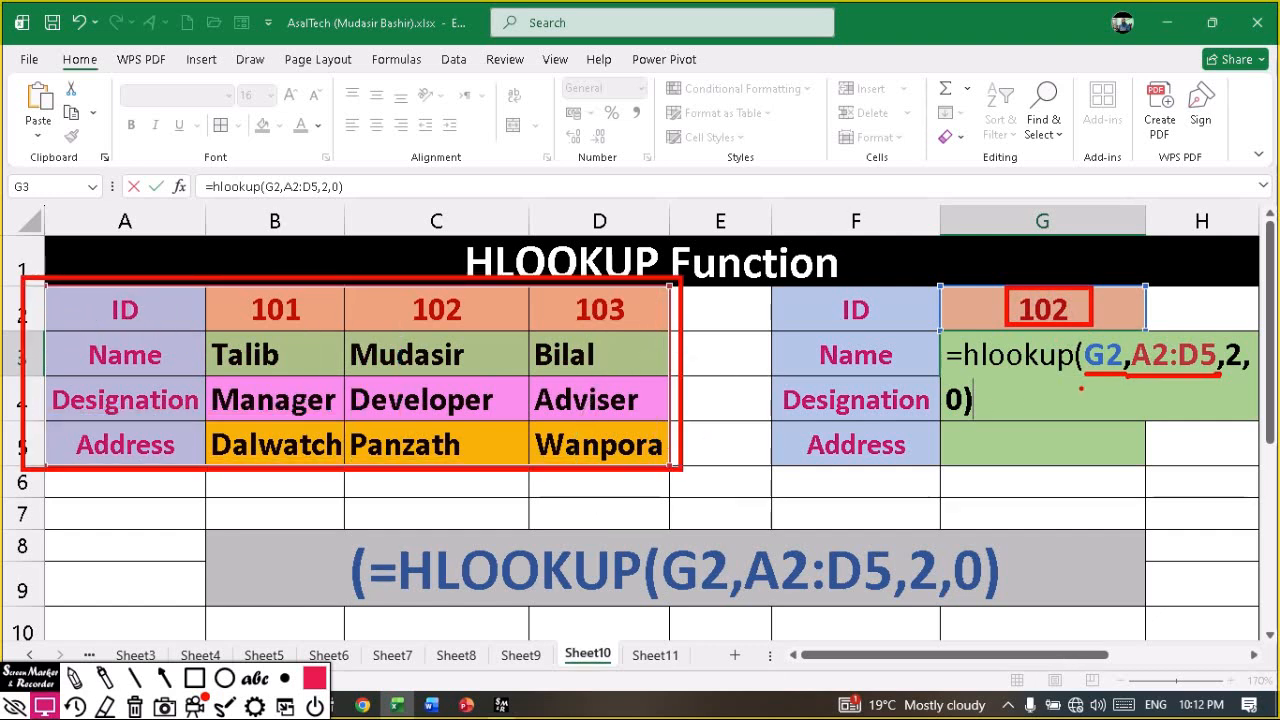
drag(1237, 374, 1248, 375)
drag(171, 308, 275, 319)
drag(208, 354, 272, 356)
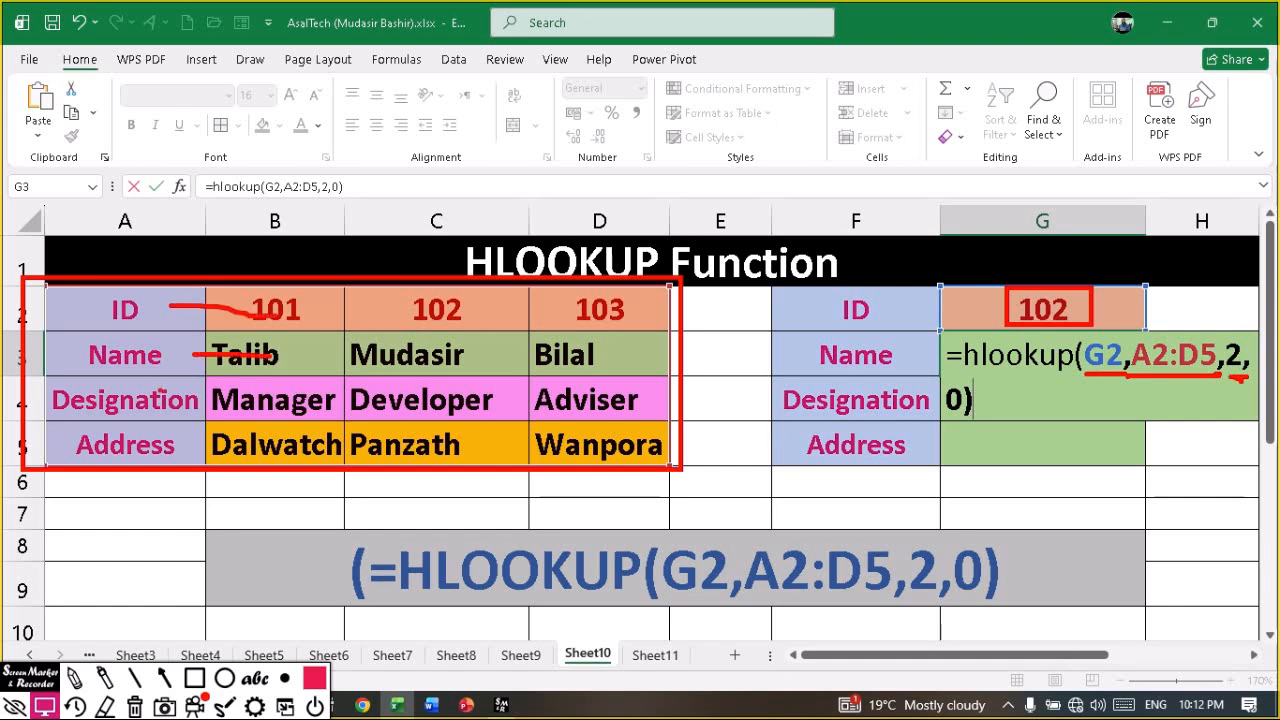
drag(184, 398, 270, 410)
drag(205, 449, 296, 452)
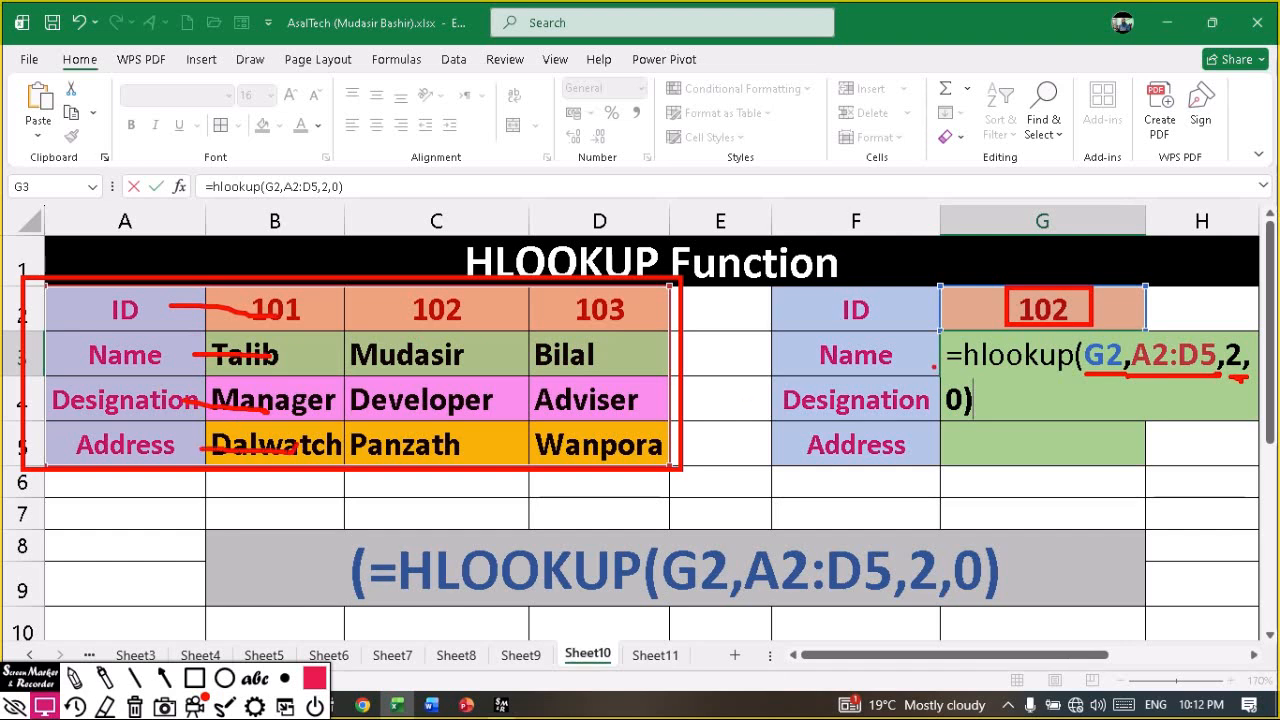
Step: Connect the lookup ID to its source table column in red, mark that column's name and the row index, and clear the markup
mouse_move(1014, 280)
mouse_down()
mouse_move(480, 116)
mouse_move(440, 262)
mouse_up()
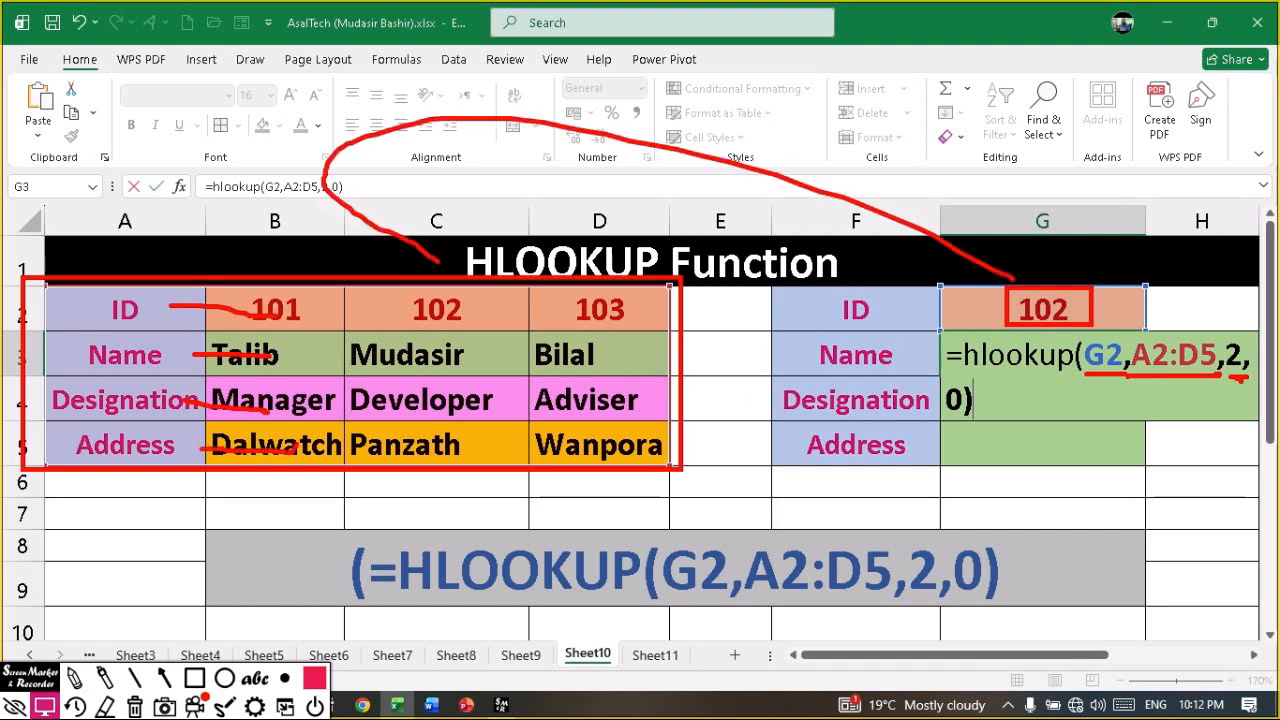
mouse_move(466, 353)
mouse_down()
mouse_move(488, 350)
mouse_move(488, 368)
mouse_up()
drag(1233, 322, 1233, 339)
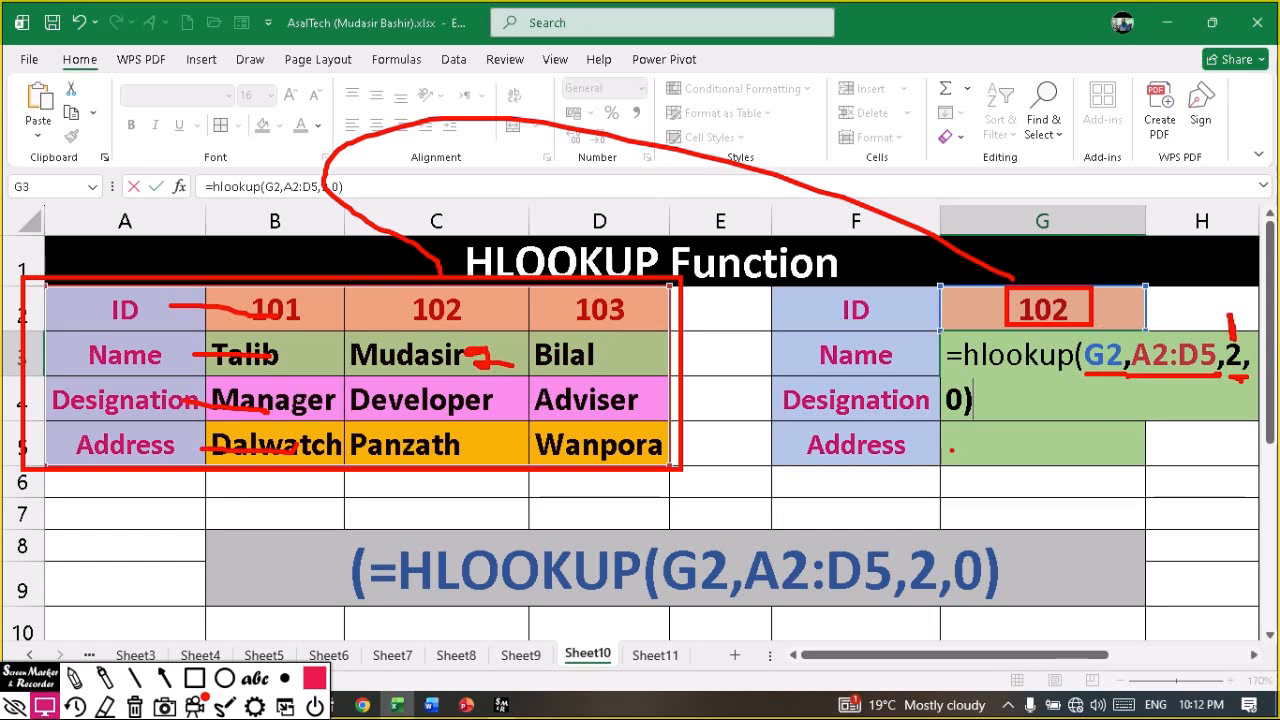
drag(944, 423, 968, 427)
key(Escape)
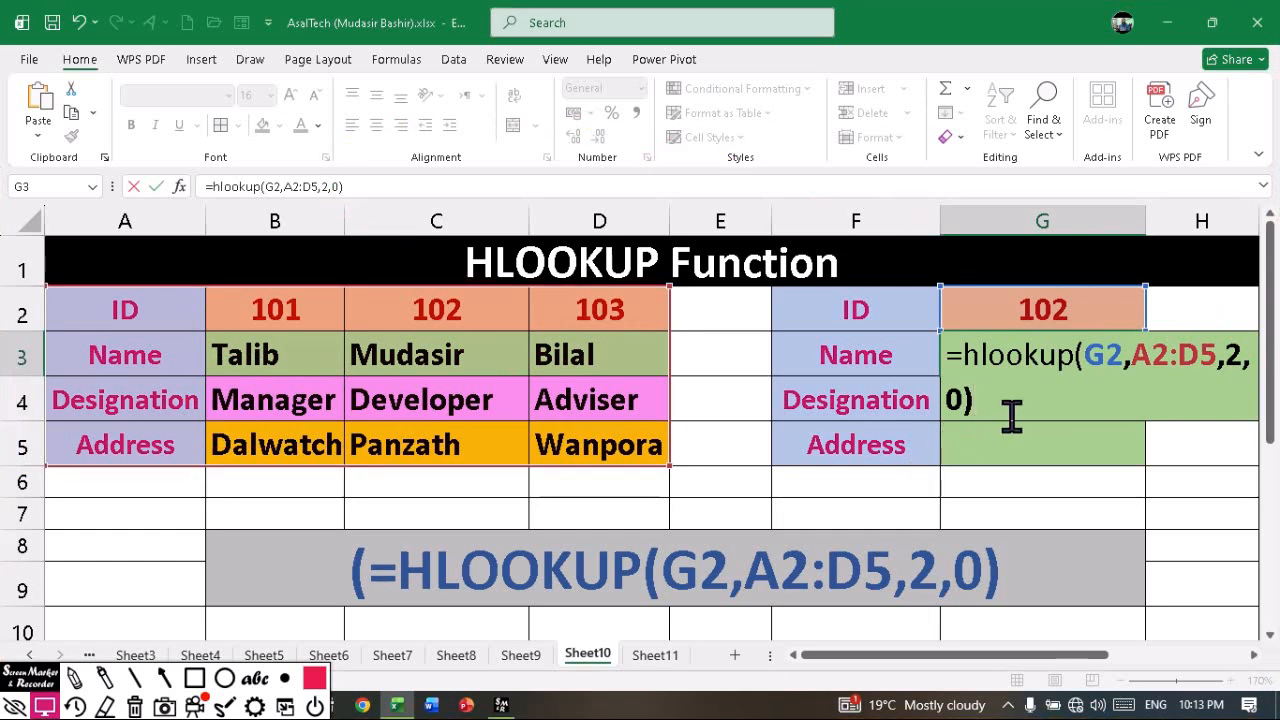
Step: Commit the HLOOKUP formula in G3 and fill it down to the Designation and Address cells G4:G5
key(Return)
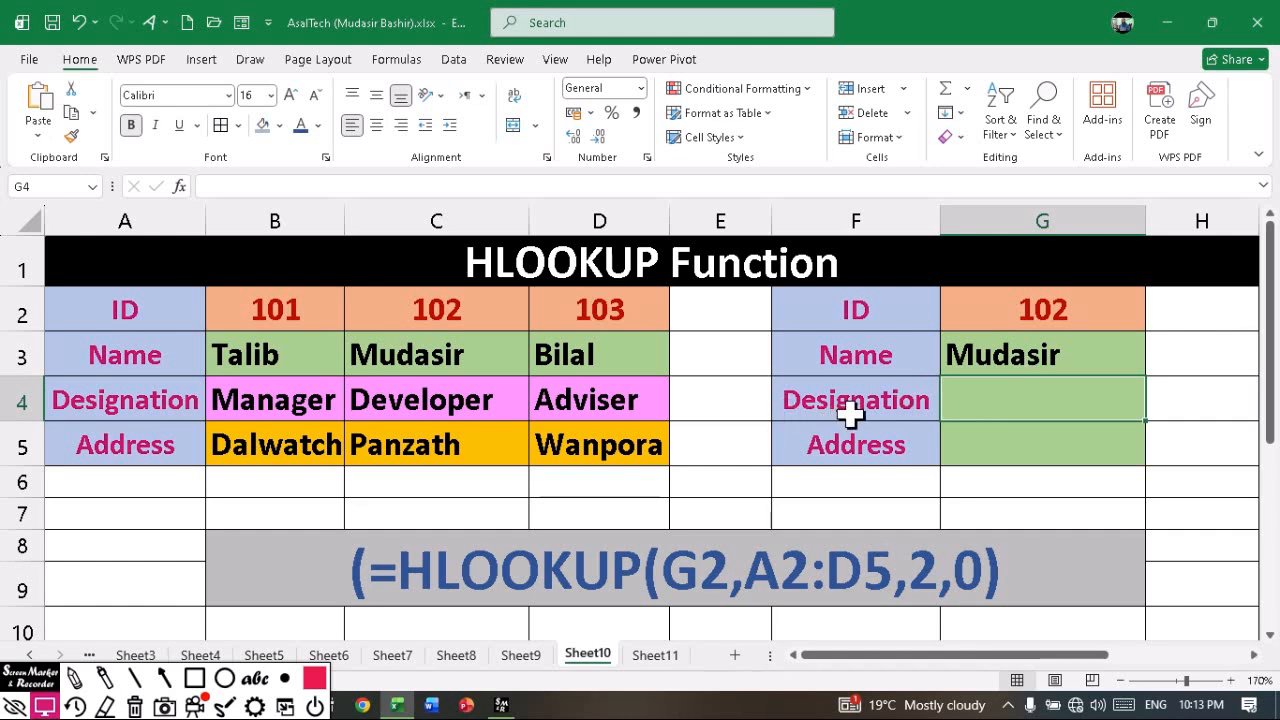
mouse_move(942, 362)
mouse_down()
mouse_move(640, 240)
mouse_move(490, 352)
mouse_up()
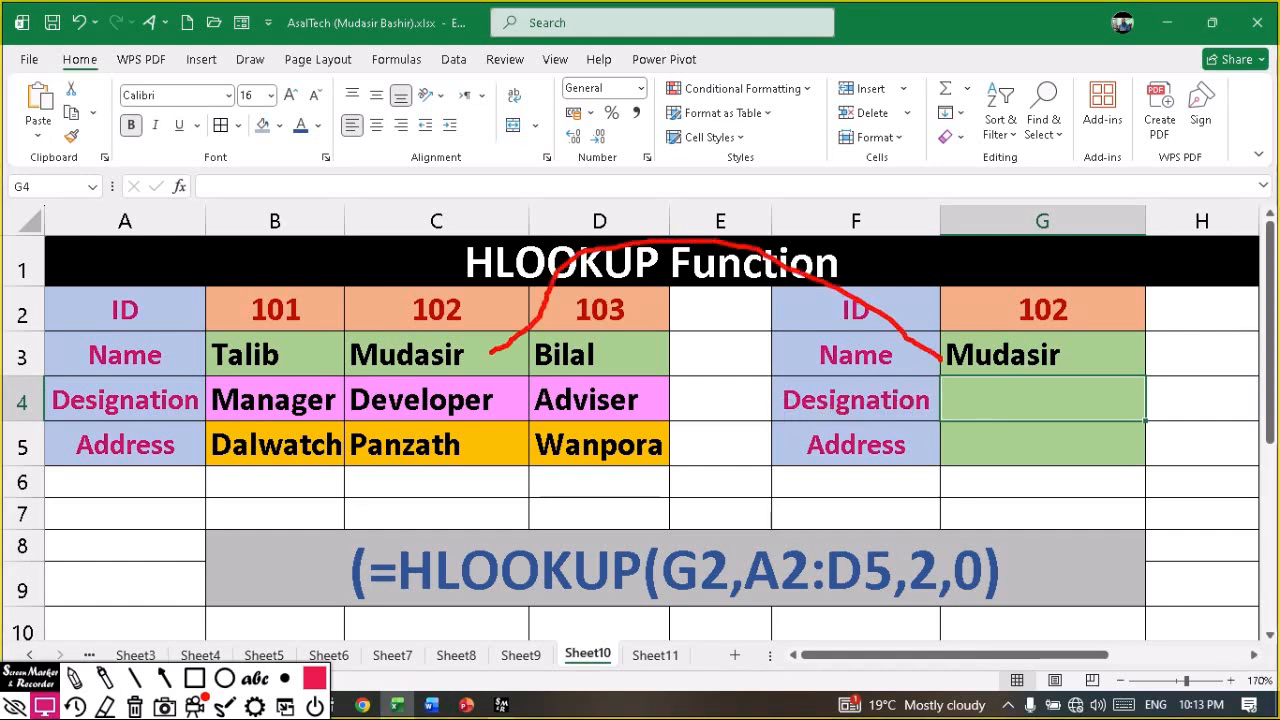
key(Escape)
click(1020, 350)
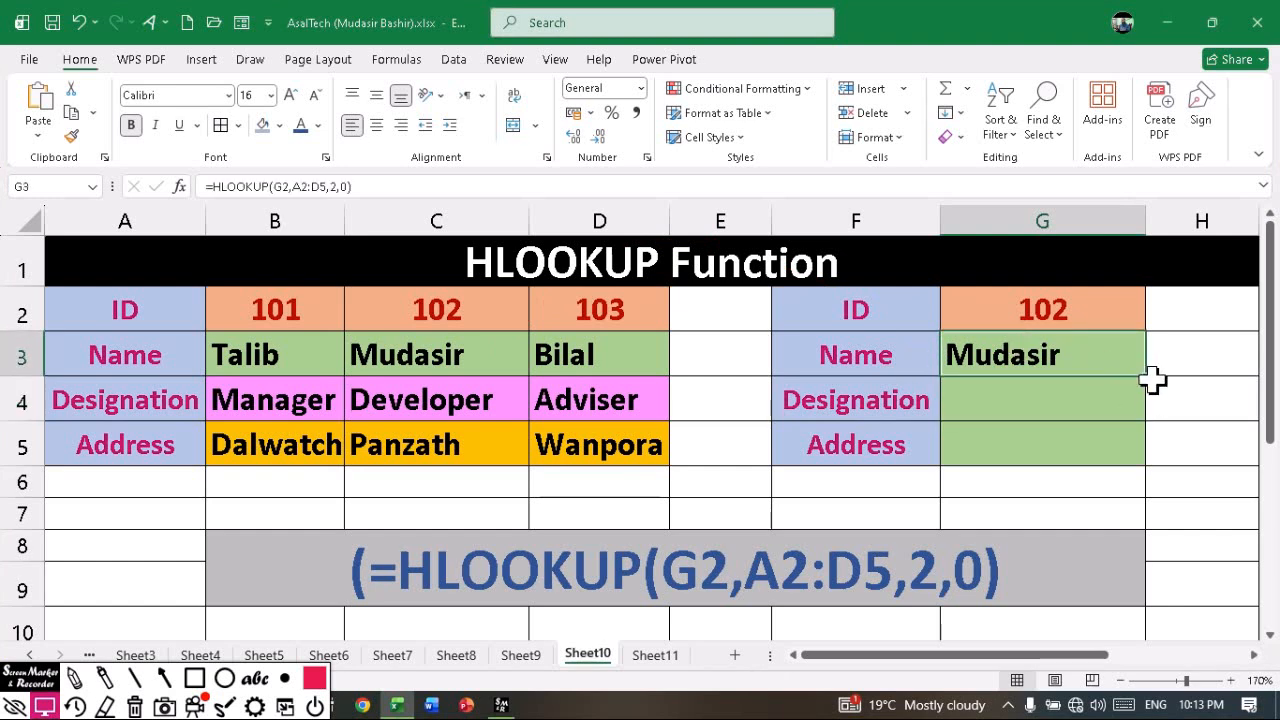
drag(1146, 374, 1150, 460)
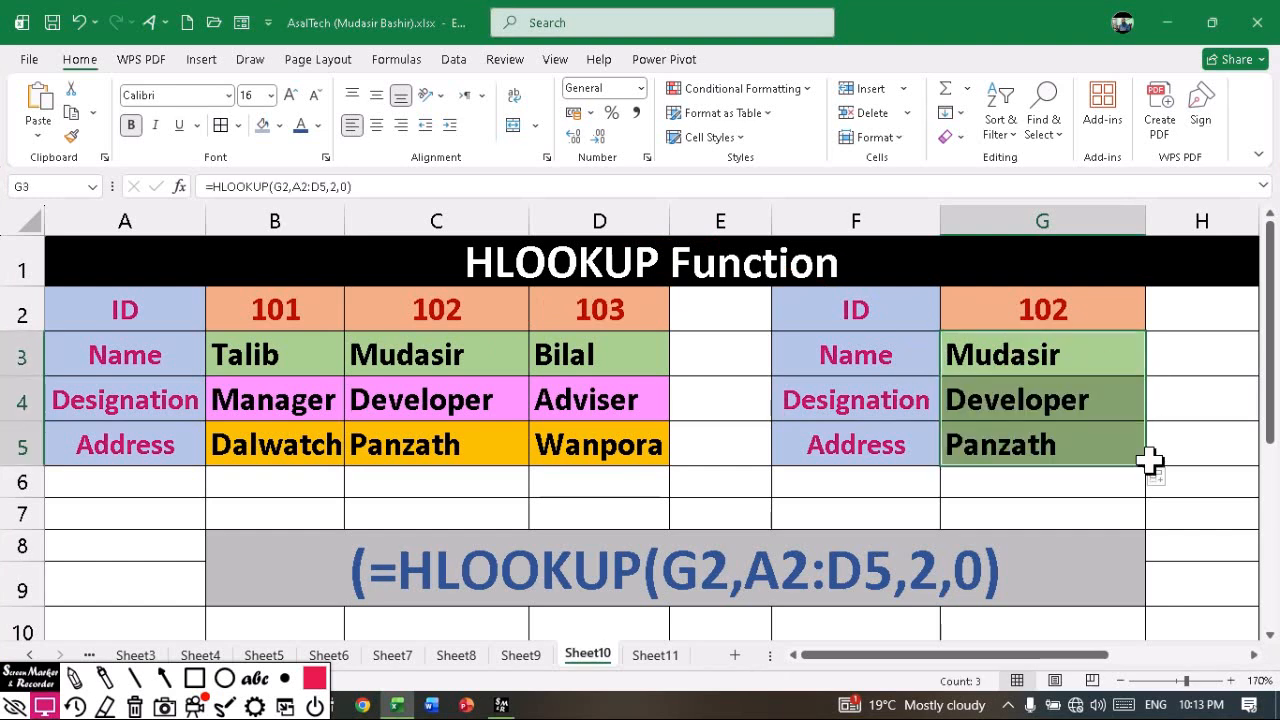
Step: Test the lookup by setting the ID in G2 first to 101 and finally to 103
click(1093, 315)
text(101)
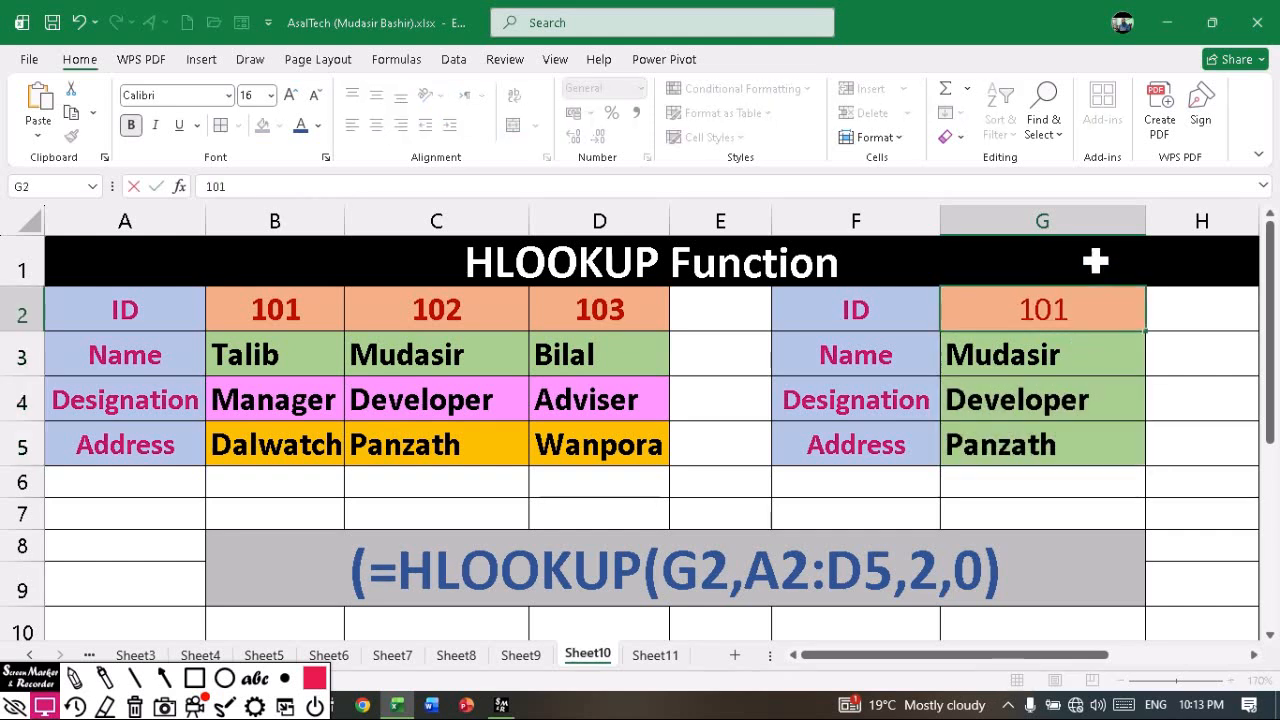
key(Return)
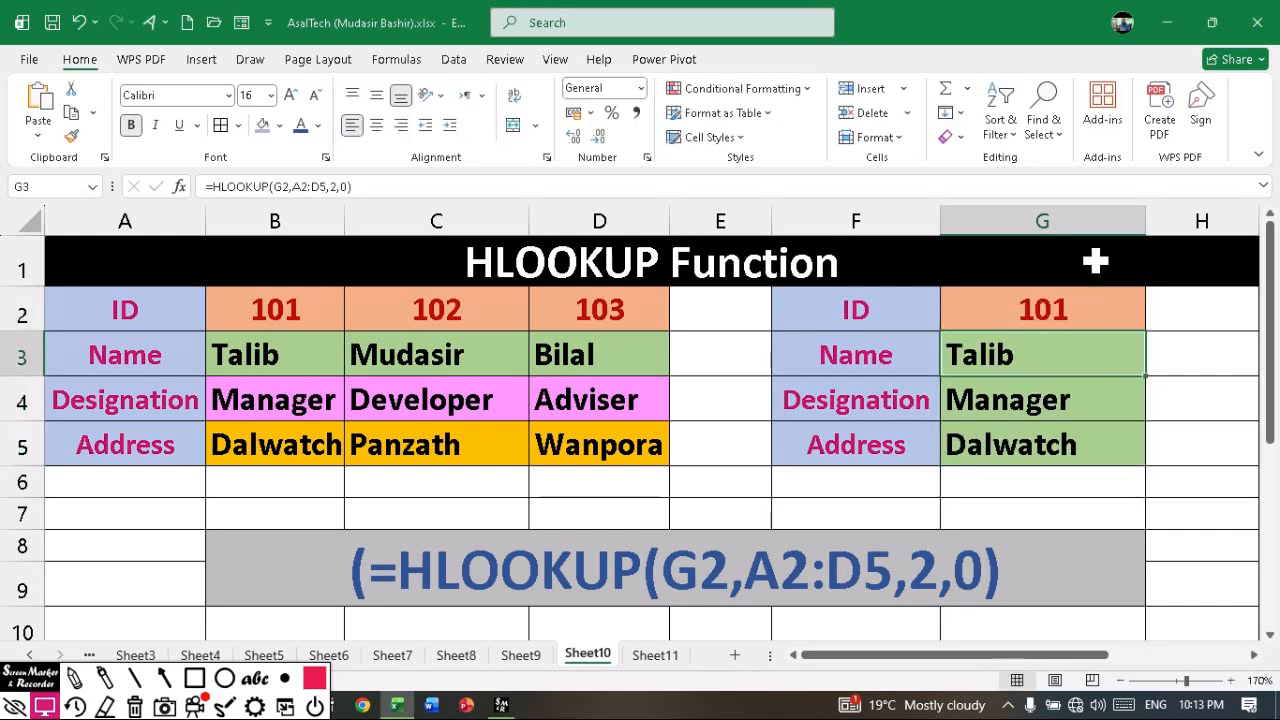
click(1012, 313)
text(103)
key(Return)
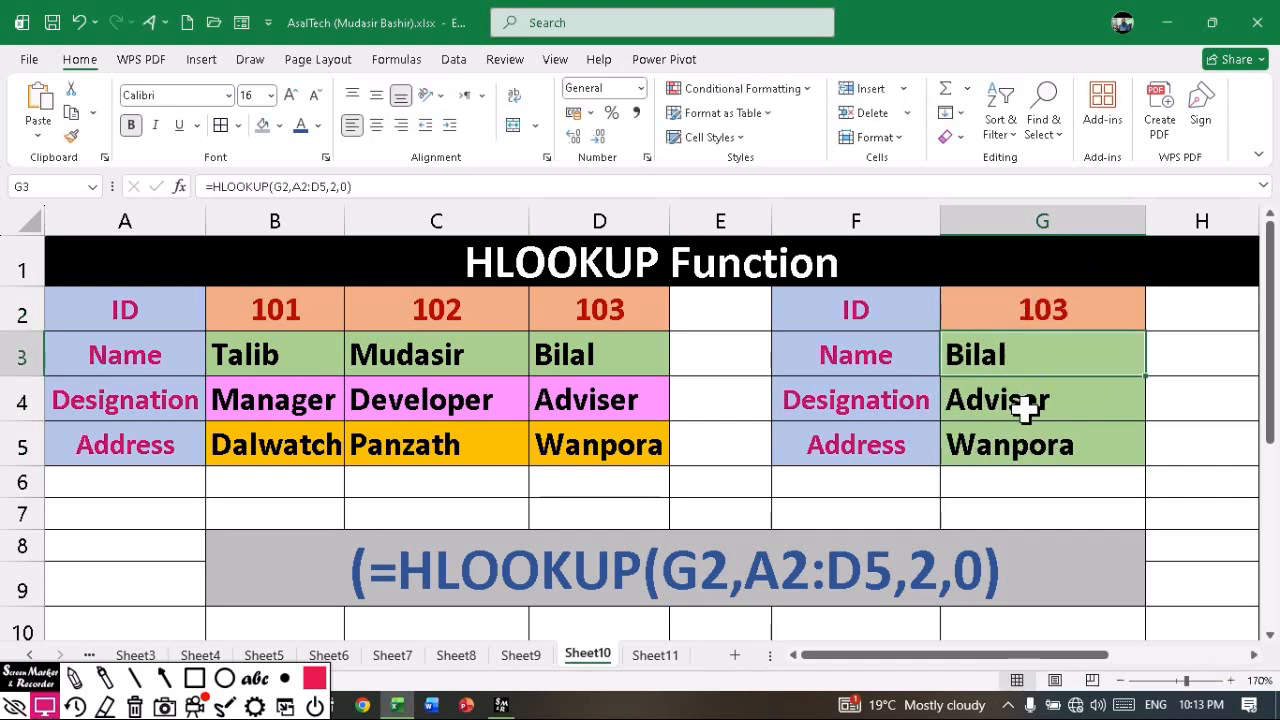
Step: Mark the HLOOKUP title, the source table with its horizontal record labels, and the Name result label in red, and clear the annotations
mouse_move(451, 226)
mouse_down()
mouse_move(634, 292)
mouse_move(856, 287)
mouse_up()
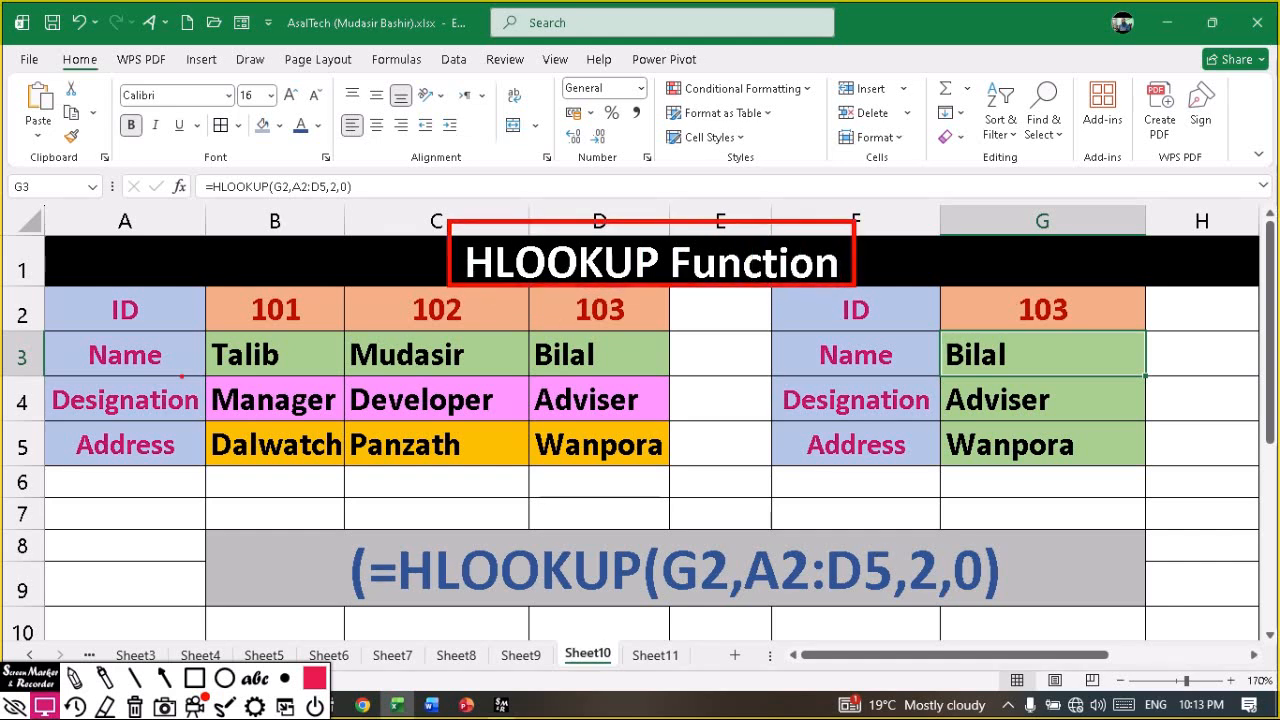
mouse_move(44, 286)
mouse_down()
mouse_move(263, 420)
mouse_move(684, 470)
mouse_move(668, 471)
mouse_up()
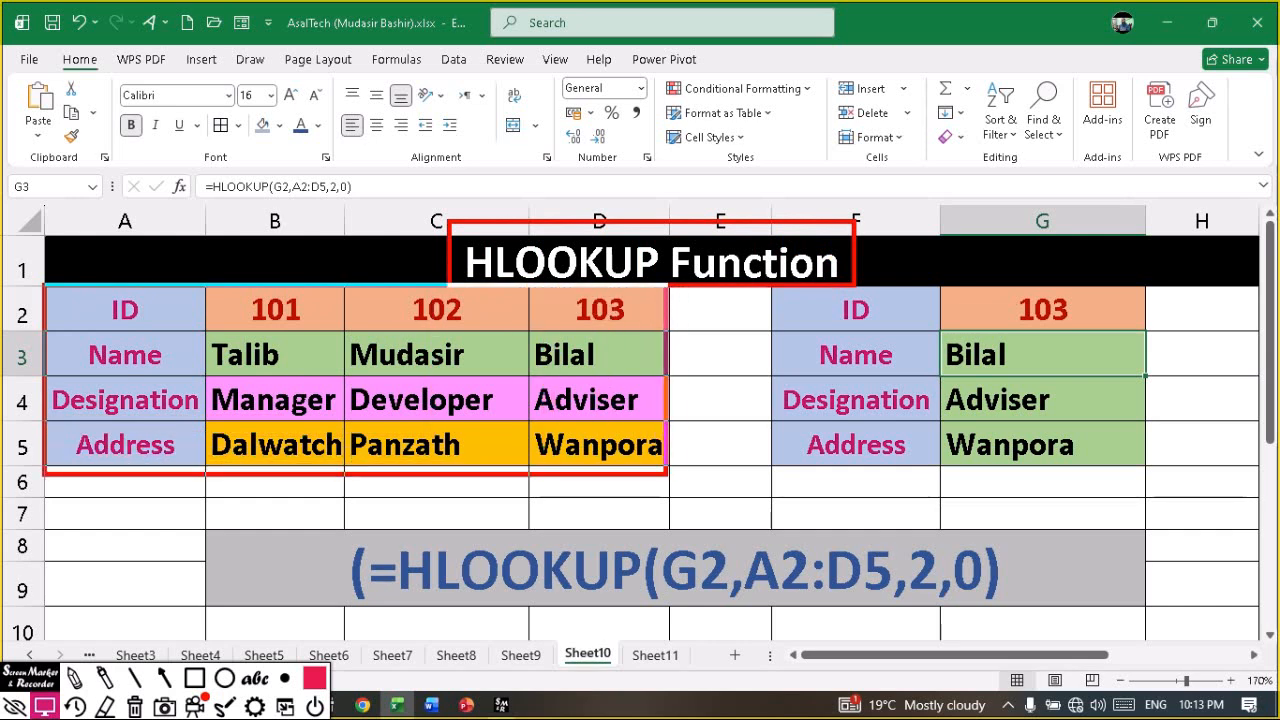
drag(370, 304, 425, 256)
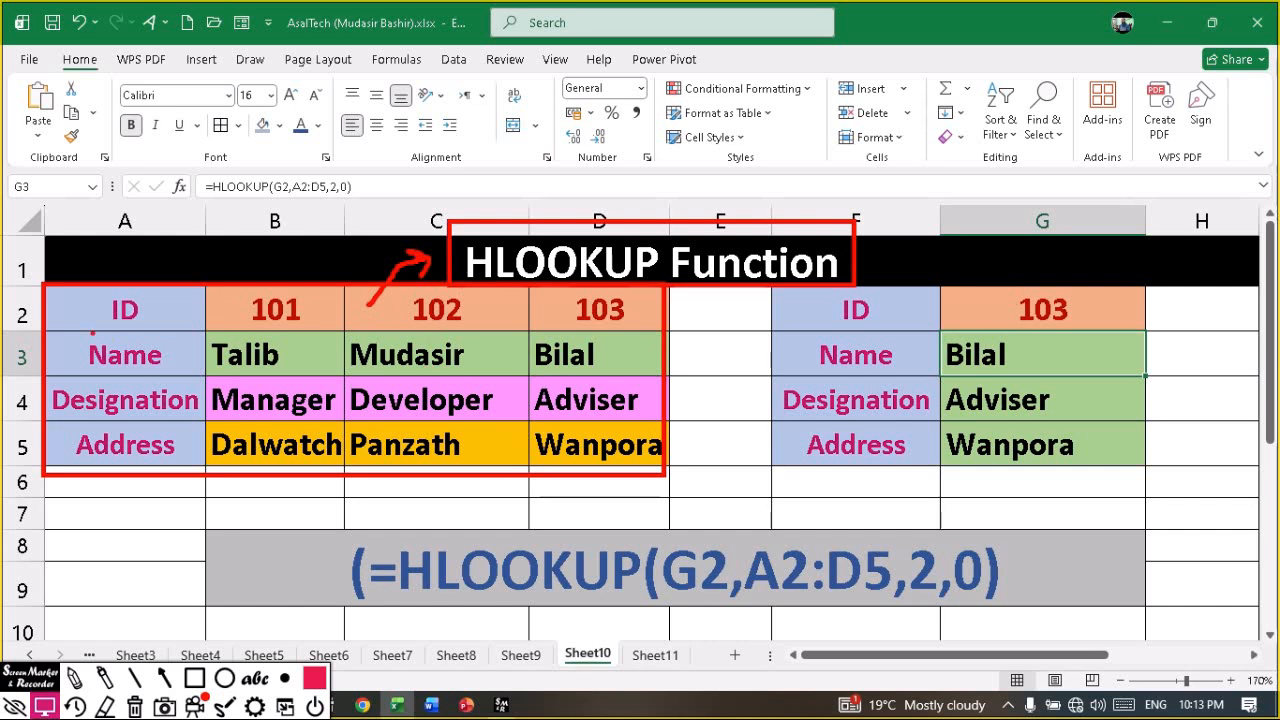
mouse_move(56, 289)
mouse_down()
mouse_move(104, 404)
mouse_move(196, 462)
mouse_up()
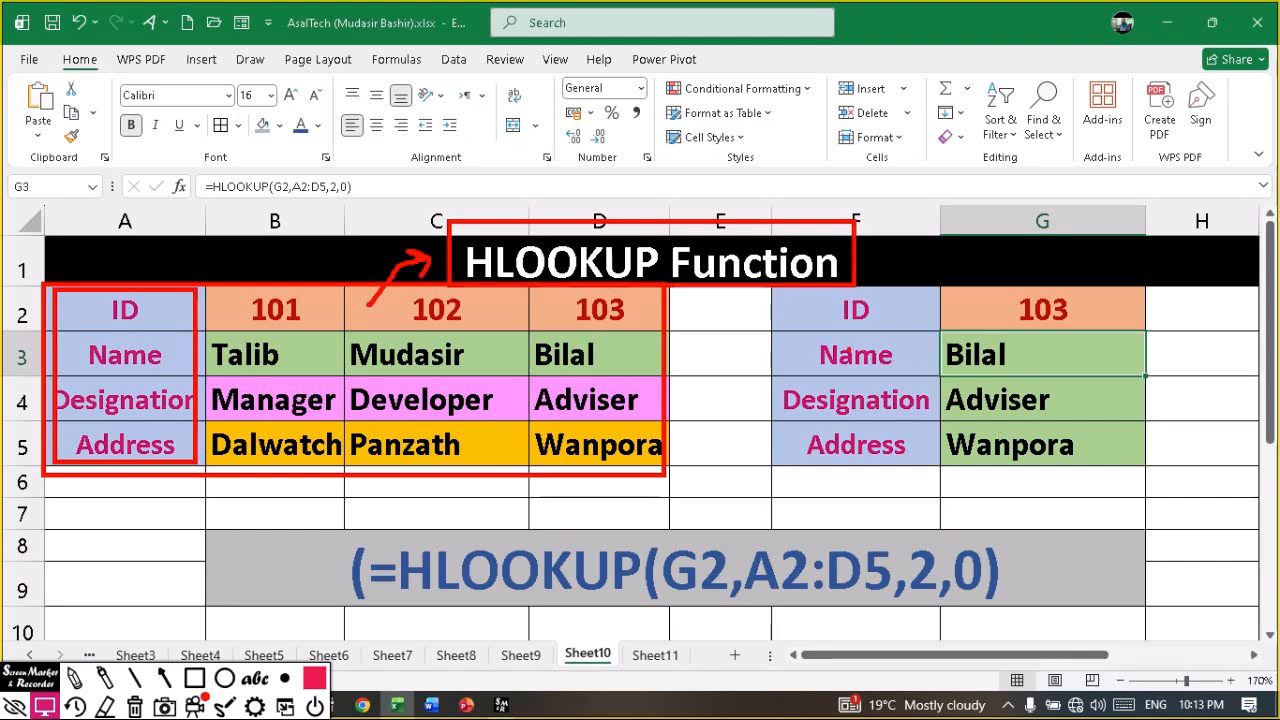
drag(795, 338, 910, 374)
mouse_move(485, 242)
mouse_down()
mouse_move(502, 205)
mouse_move(852, 278)
mouse_move(888, 330)
mouse_move(940, 316)
mouse_move(912, 344)
mouse_move(956, 278)
mouse_up()
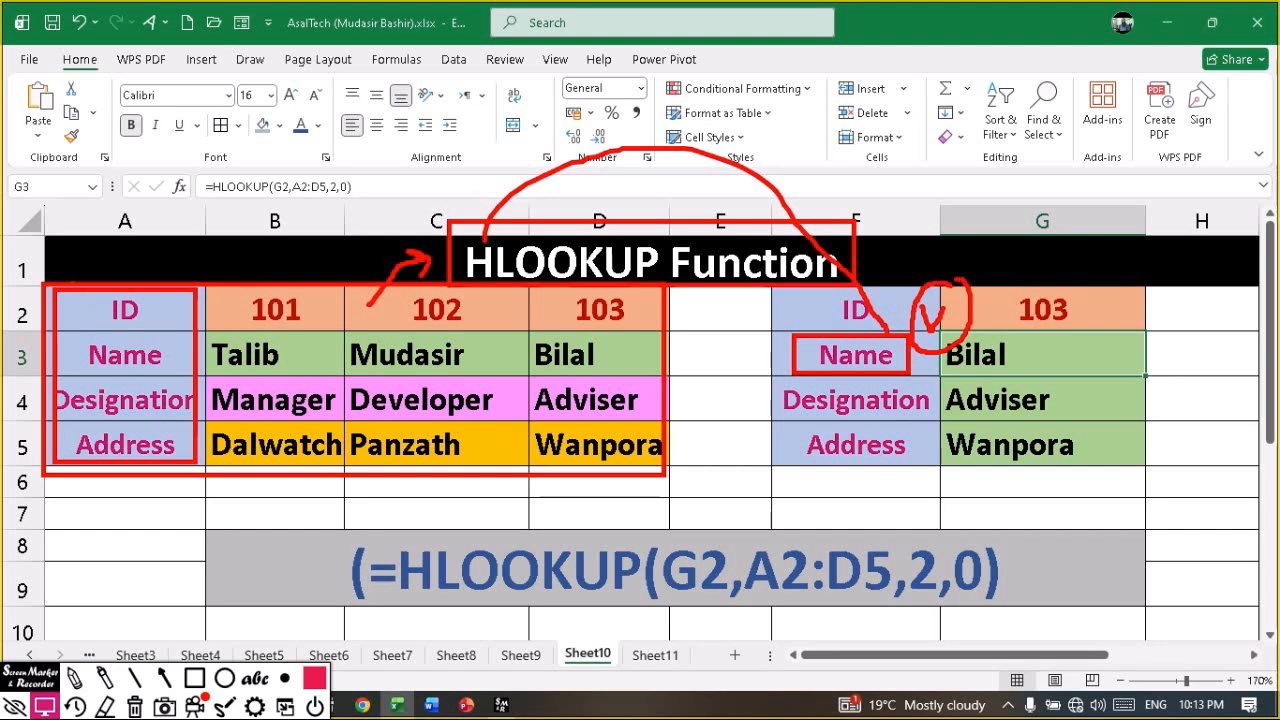
mouse_move(60, 290)
mouse_down()
mouse_move(48, 330)
mouse_move(172, 462)
mouse_move(190, 292)
mouse_up()
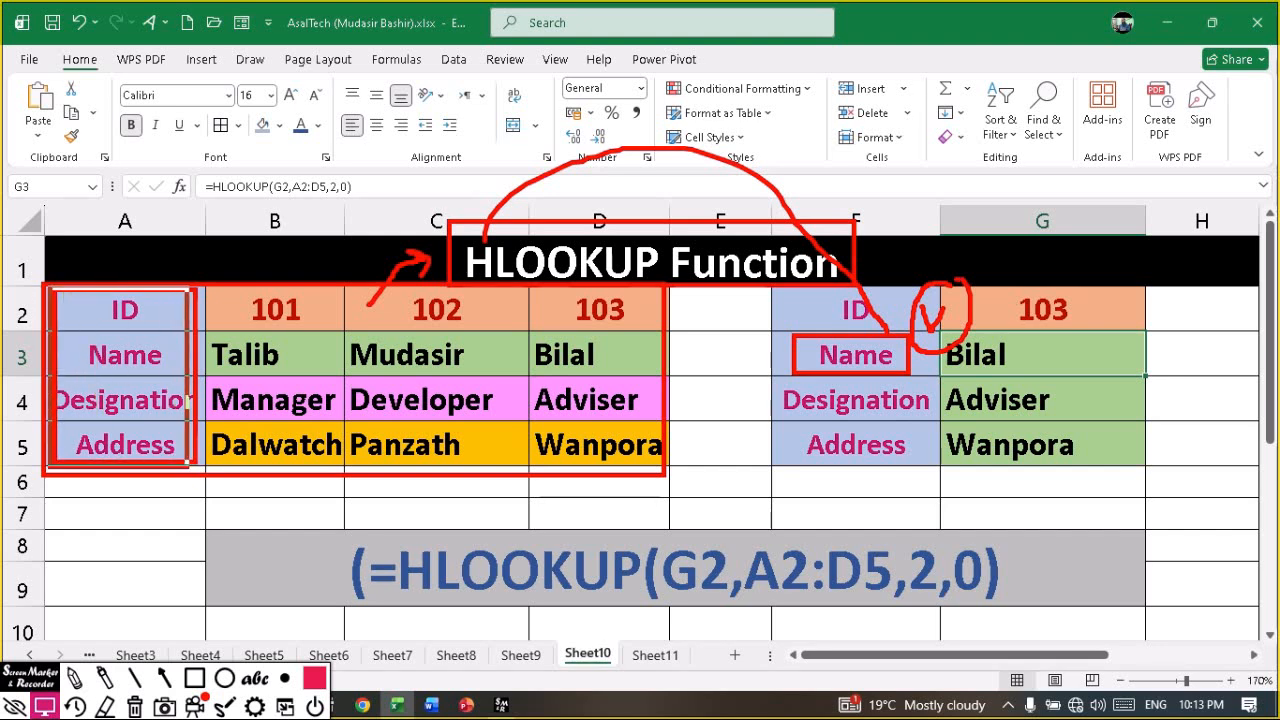
key(Escape)
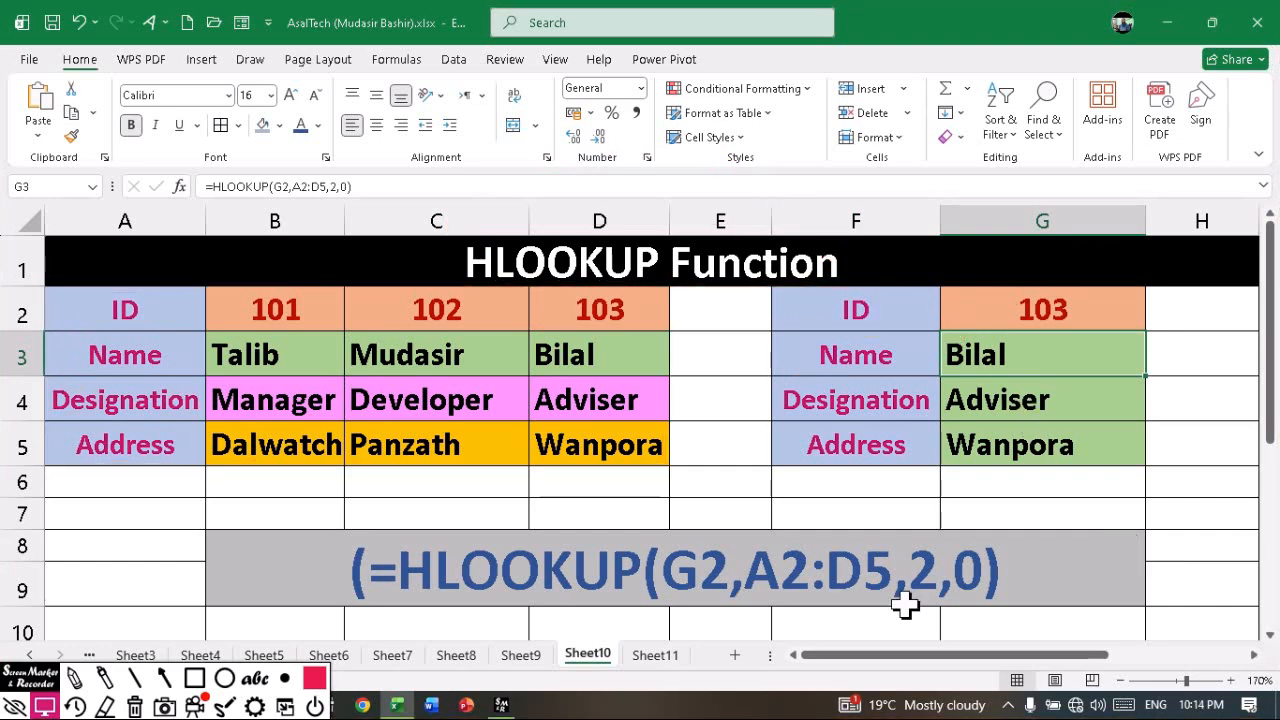
Step: On Sheet11, replace the content of the Name result cell G3 with the formula =vlookup(F3,A2:D7,2,0)
click(668, 660)
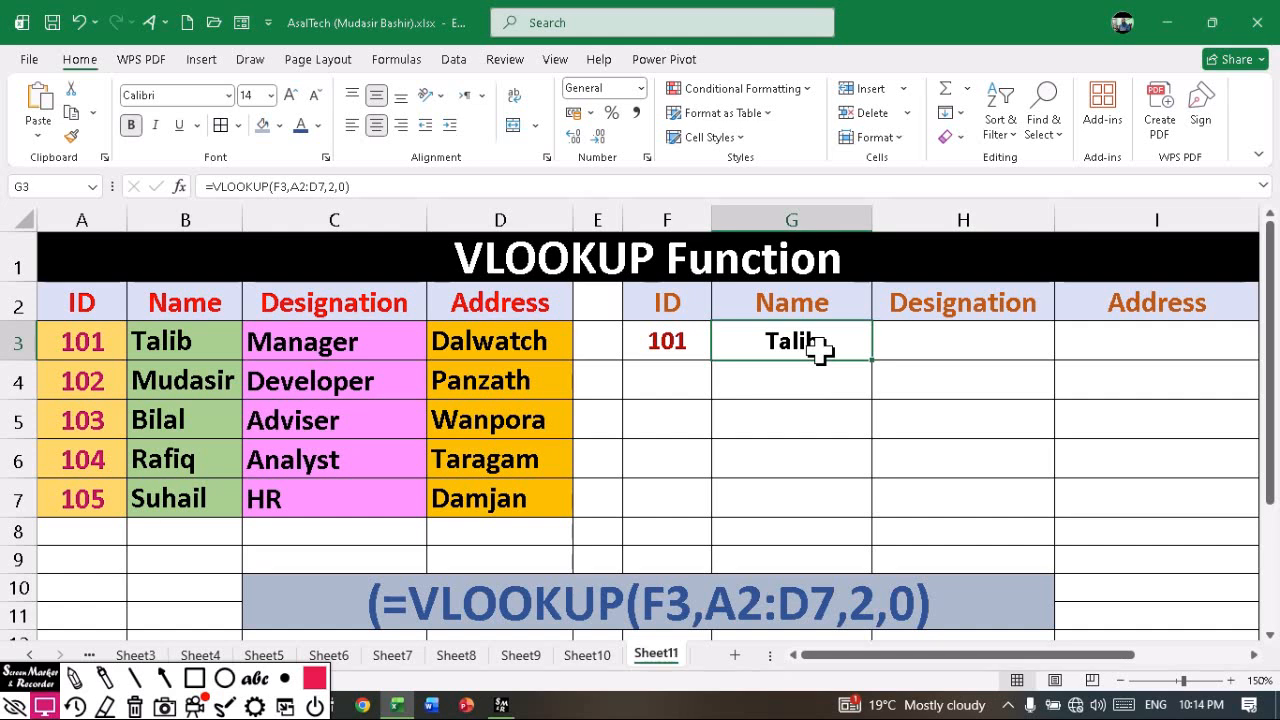
key(Delete)
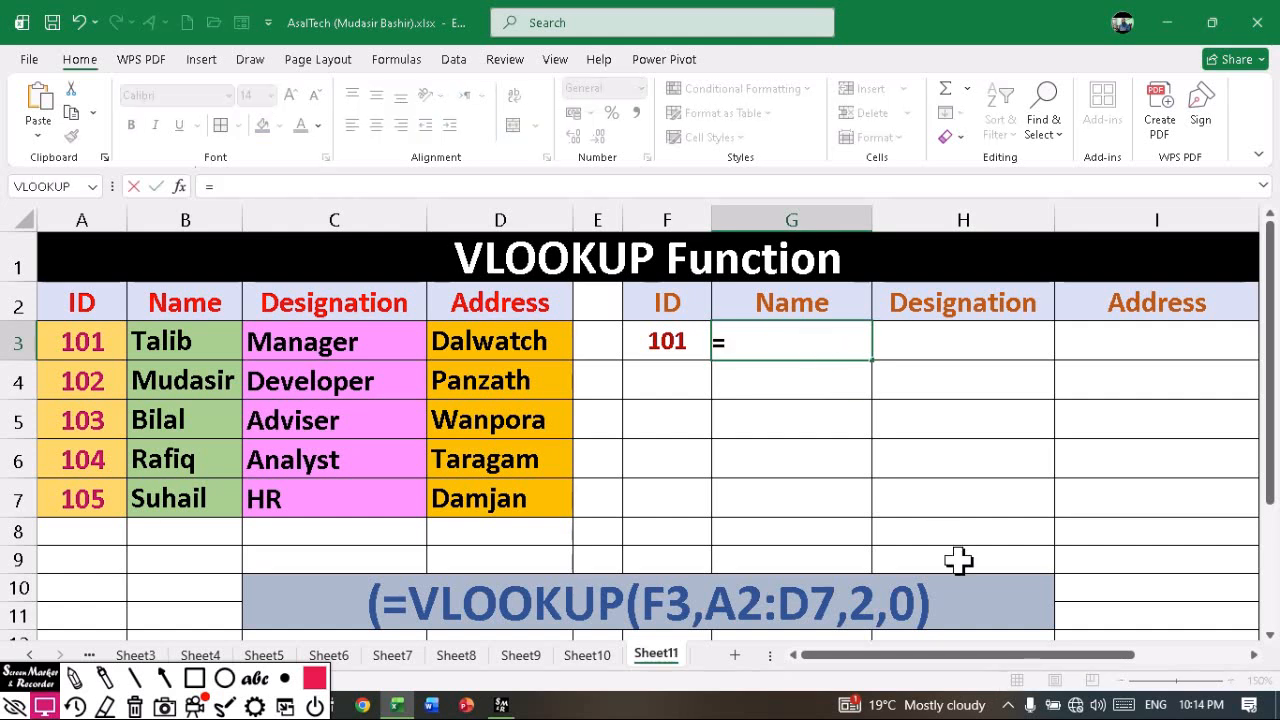
text(vlookup)
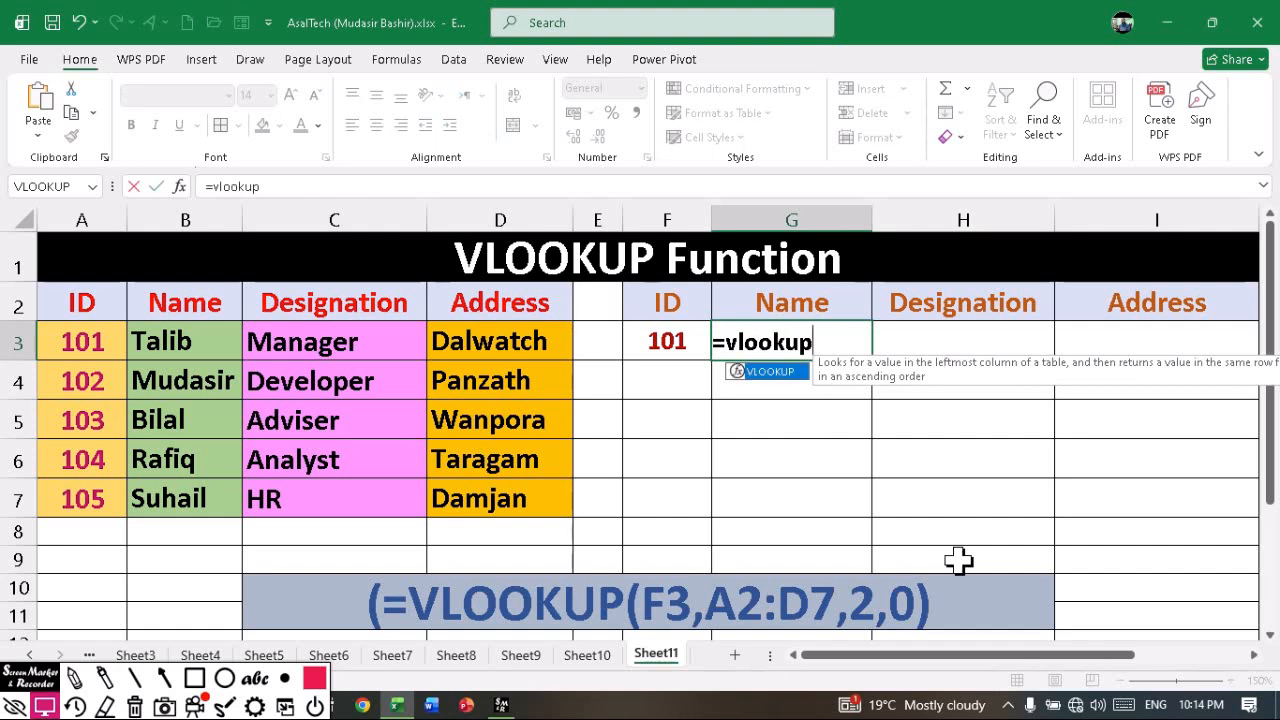
text(()
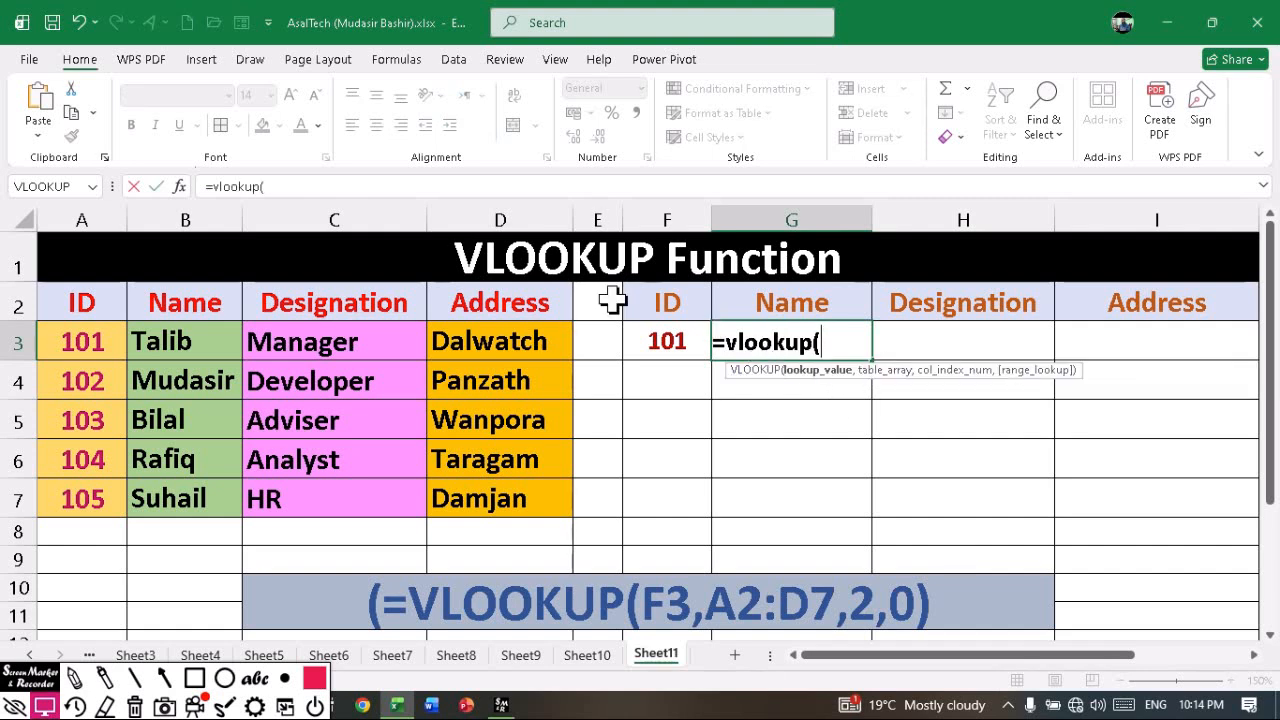
click(667, 339)
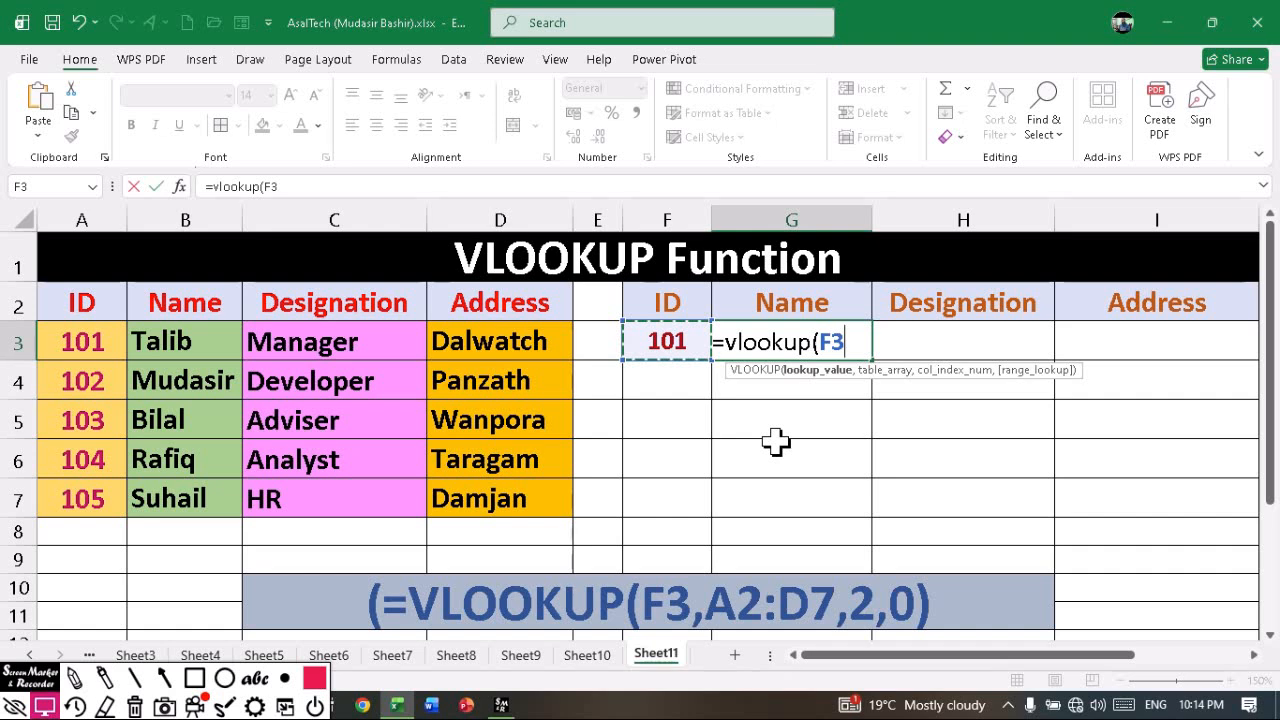
text(,)
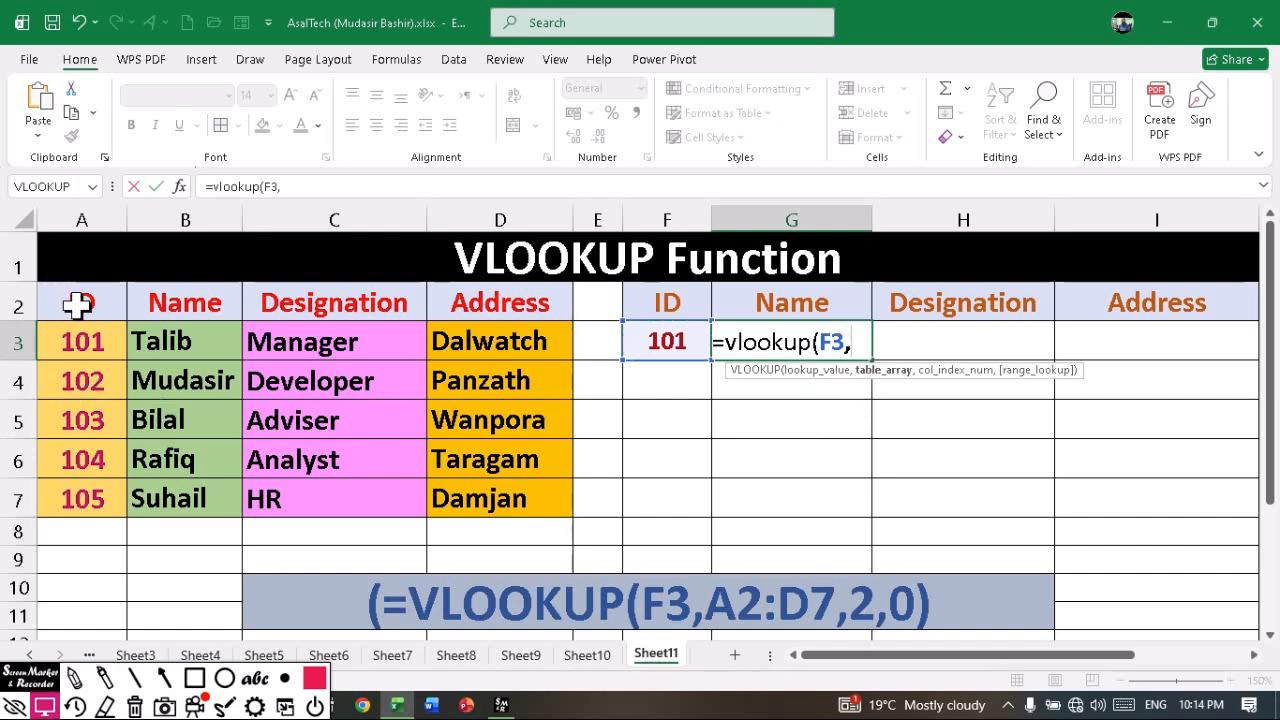
drag(78, 305, 472, 492)
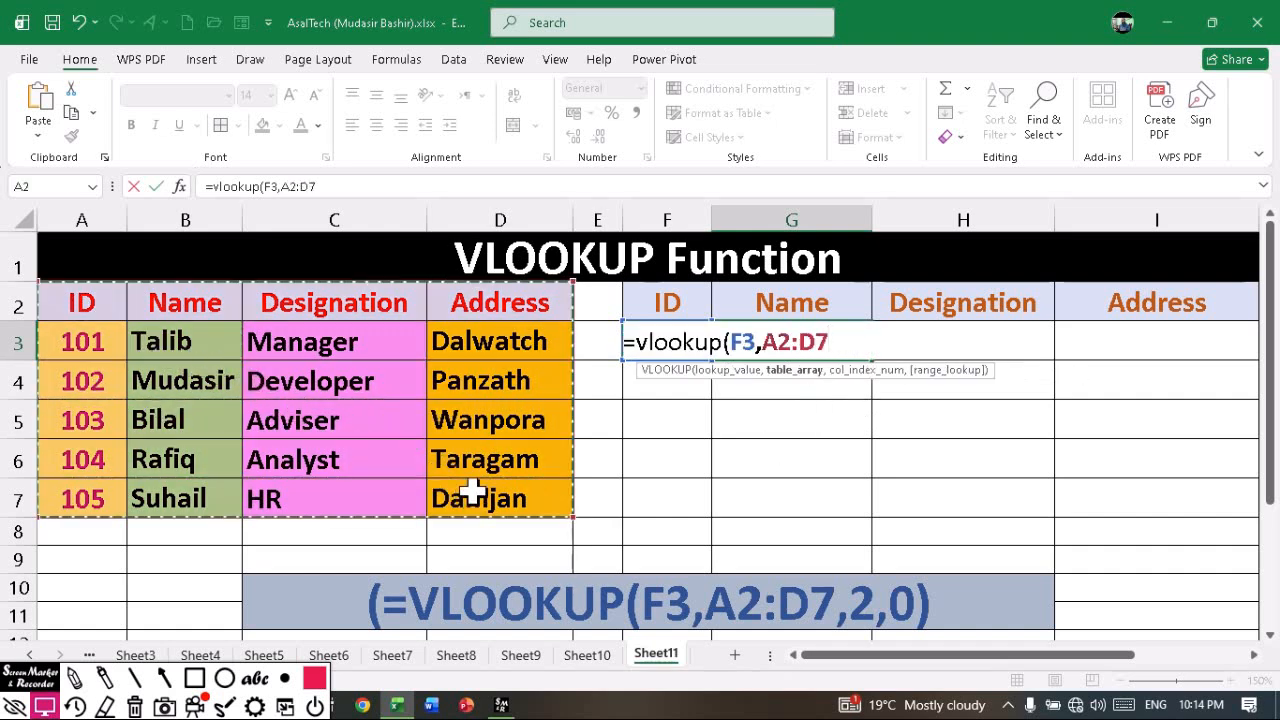
text(,)
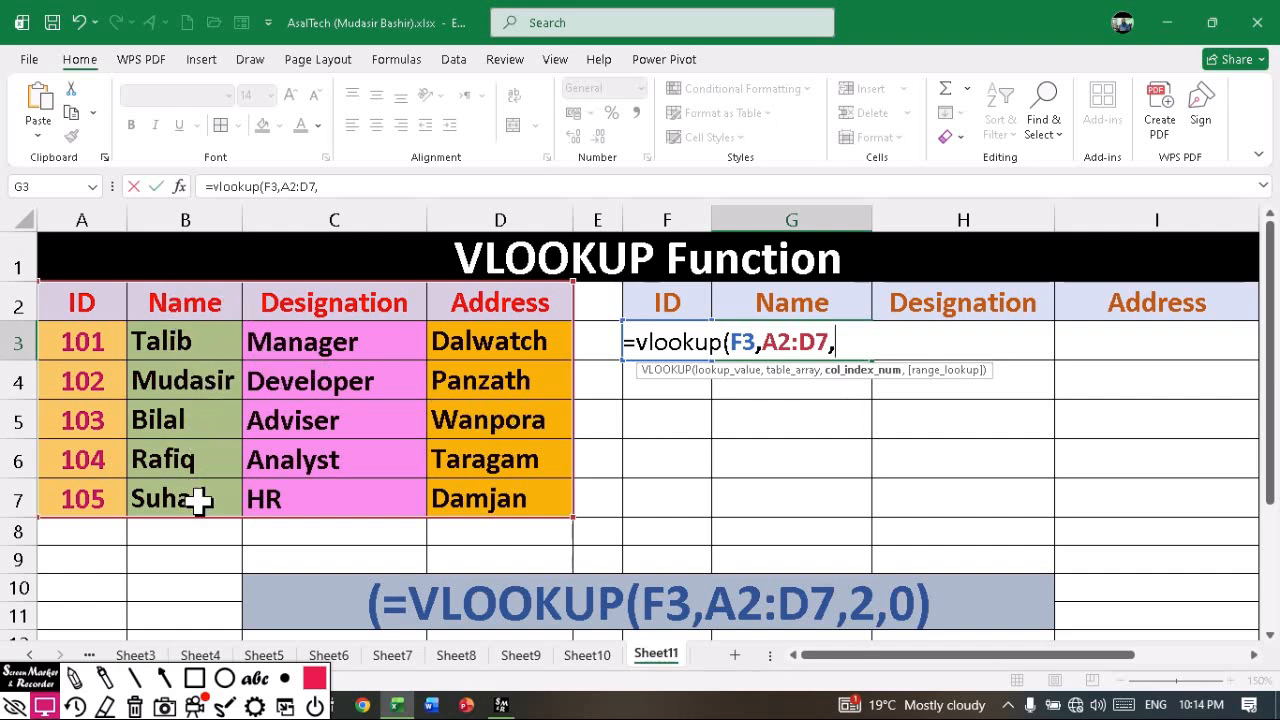
text(,)
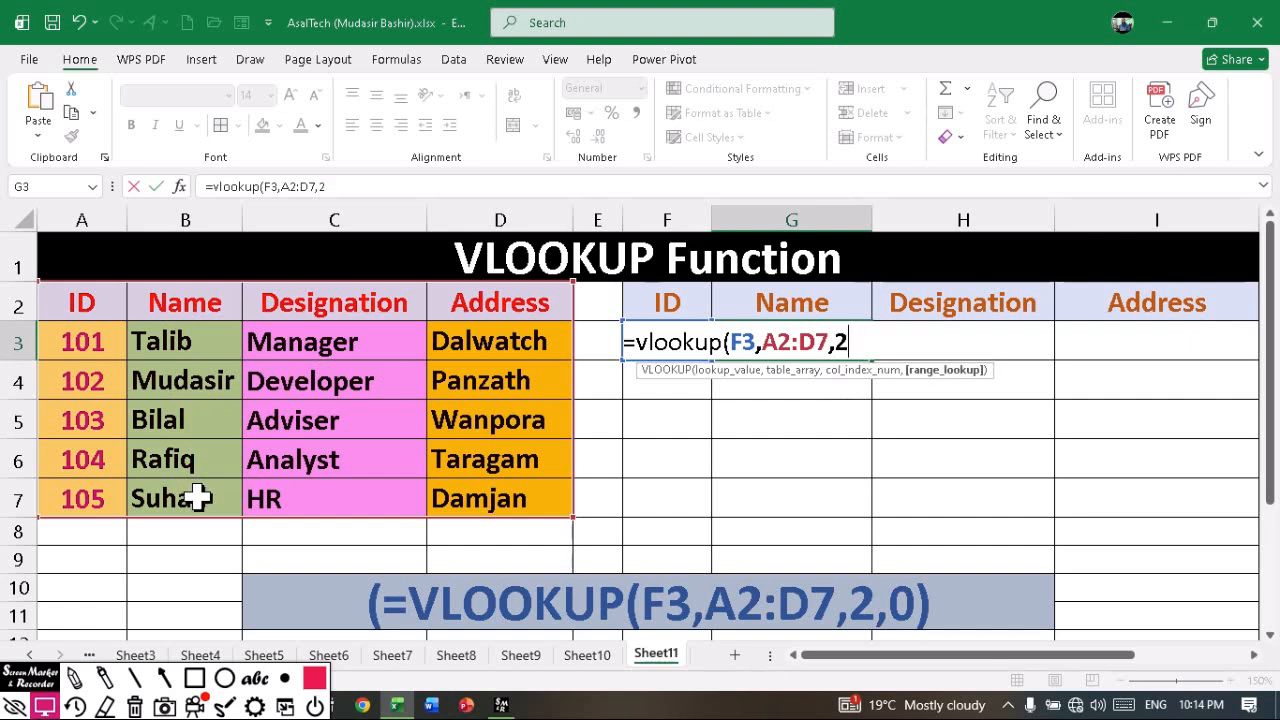
text(0))
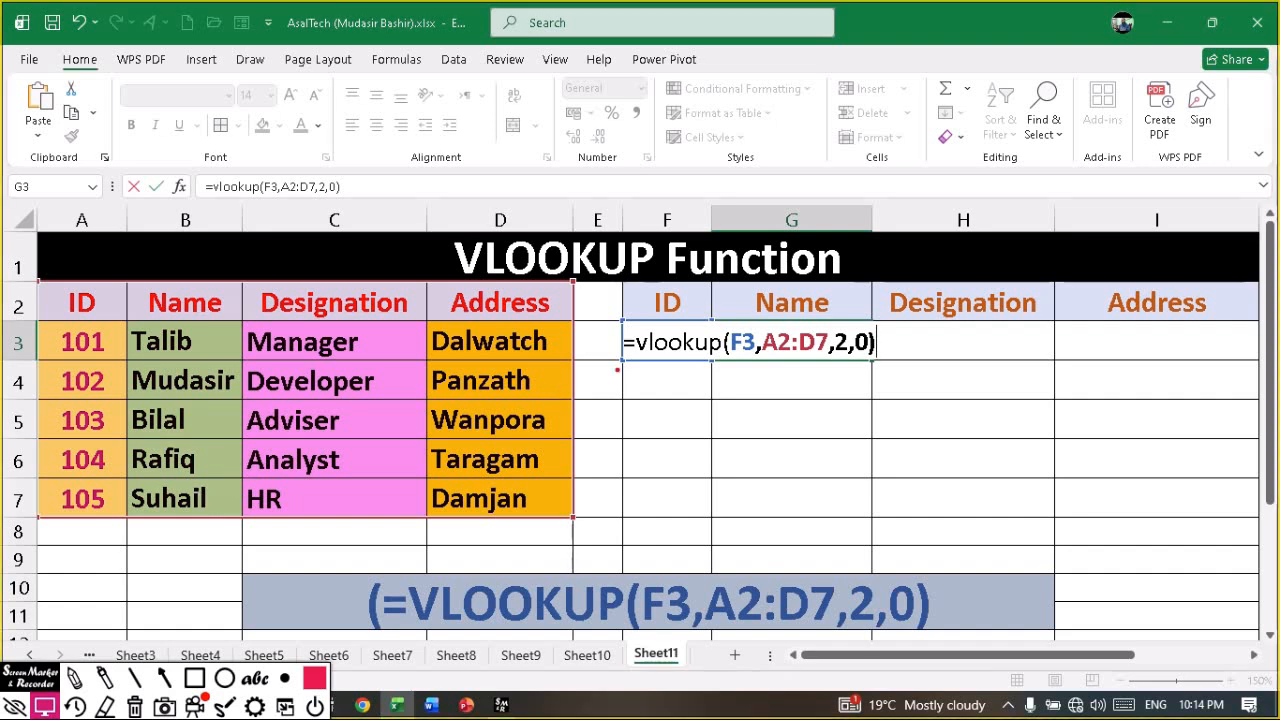
Step: Mark the source table, its ID column, numbered columns and the F3 and A2:D7 arguments, clear the markup, and commit the VLOOKUP formula
mouse_move(30, 280)
mouse_down()
mouse_move(66, 358)
mouse_move(485, 517)
mouse_move(572, 520)
mouse_move(583, 545)
mouse_up()
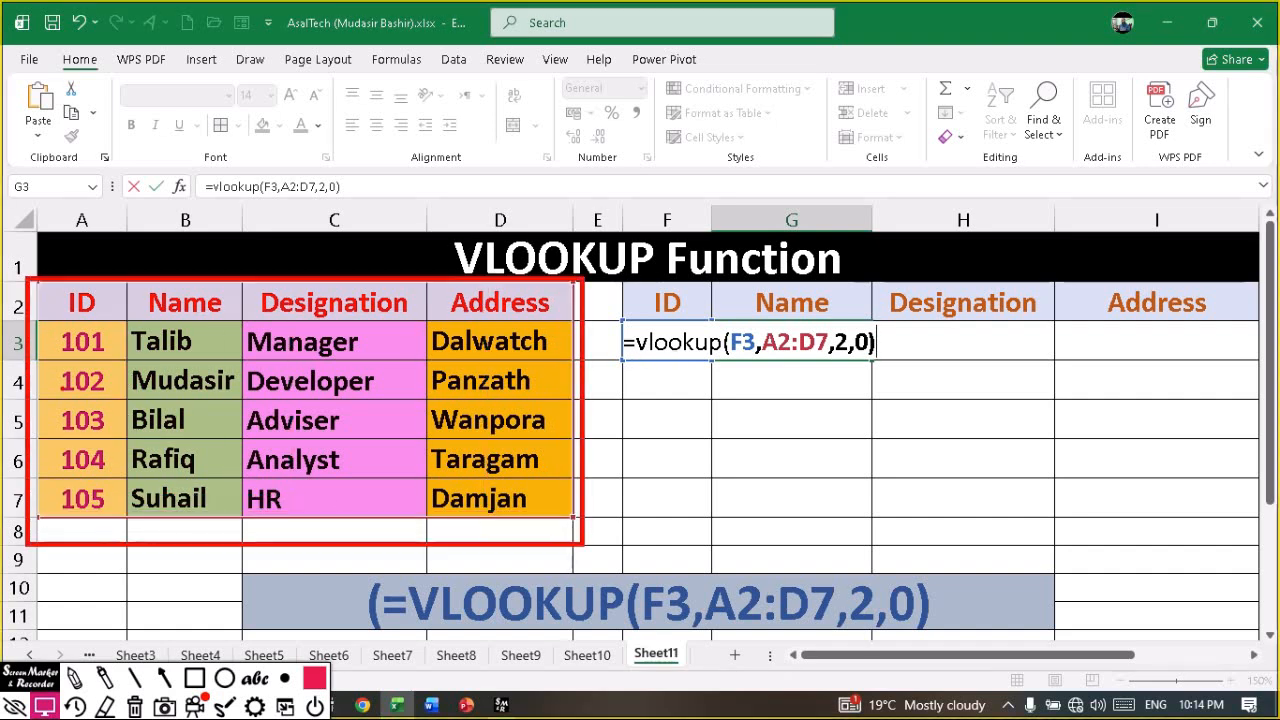
drag(43, 323, 121, 516)
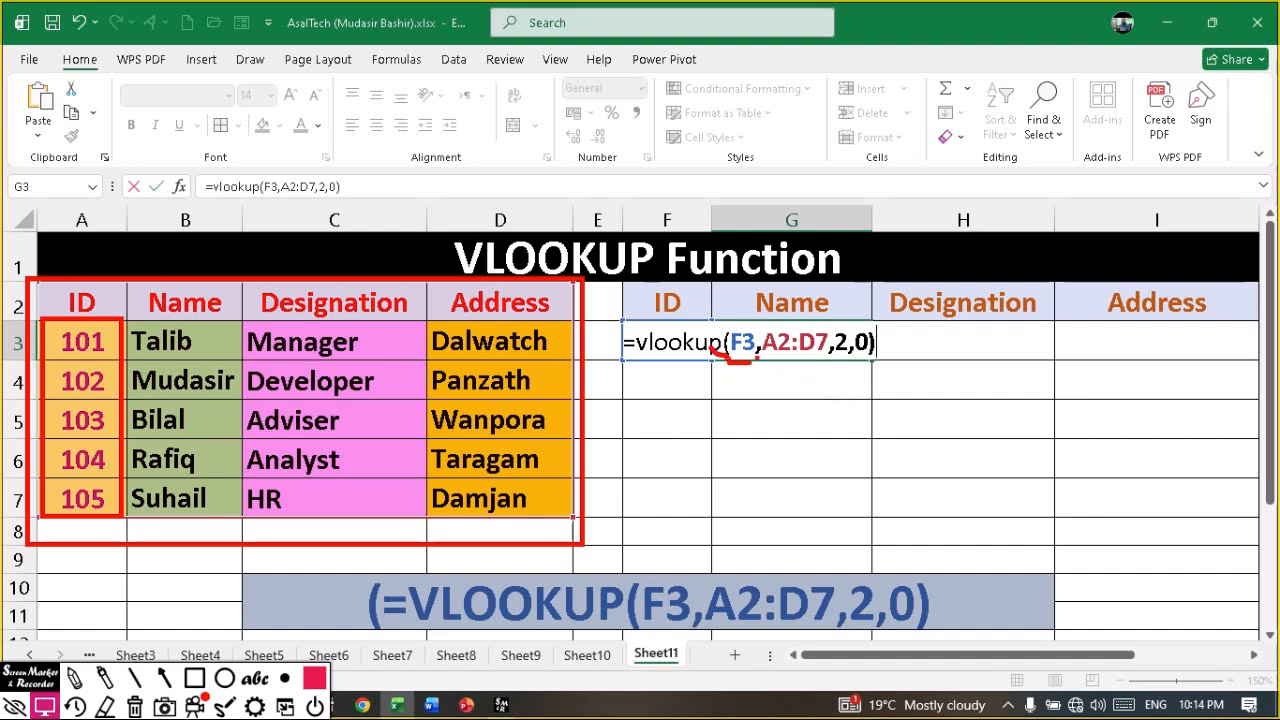
drag(348, 486, 447, 512)
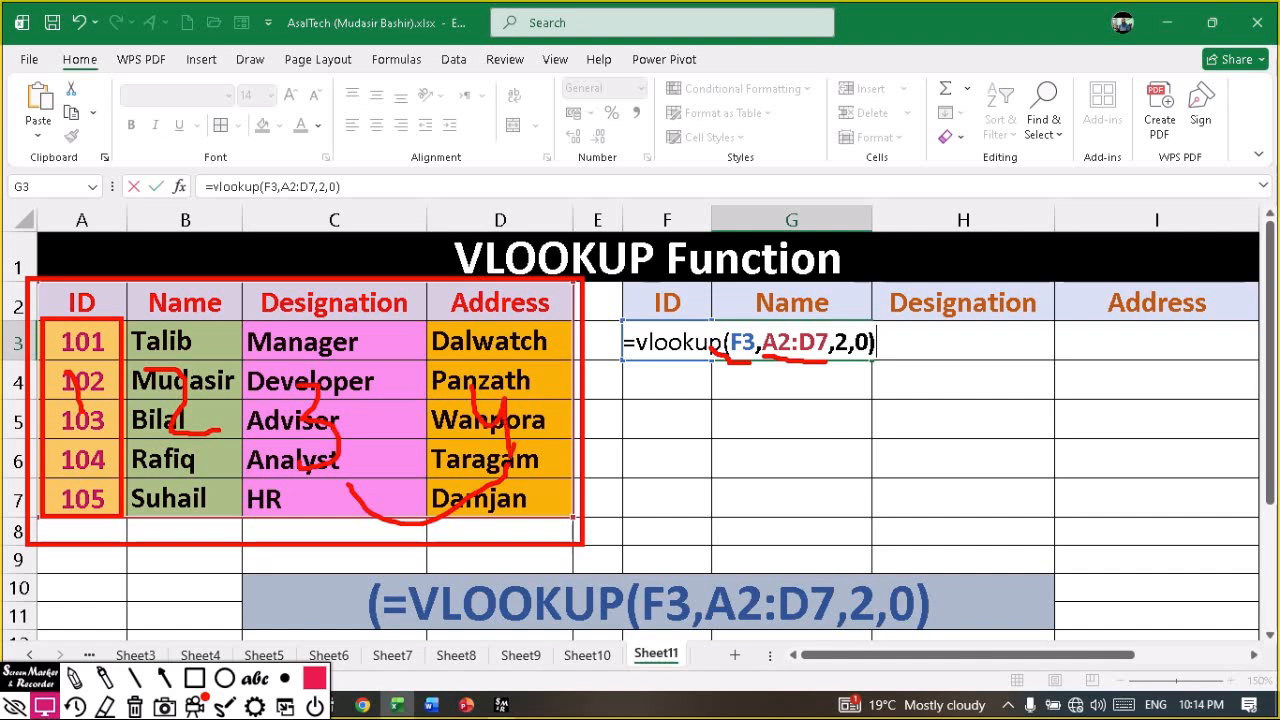
click(44, 707)
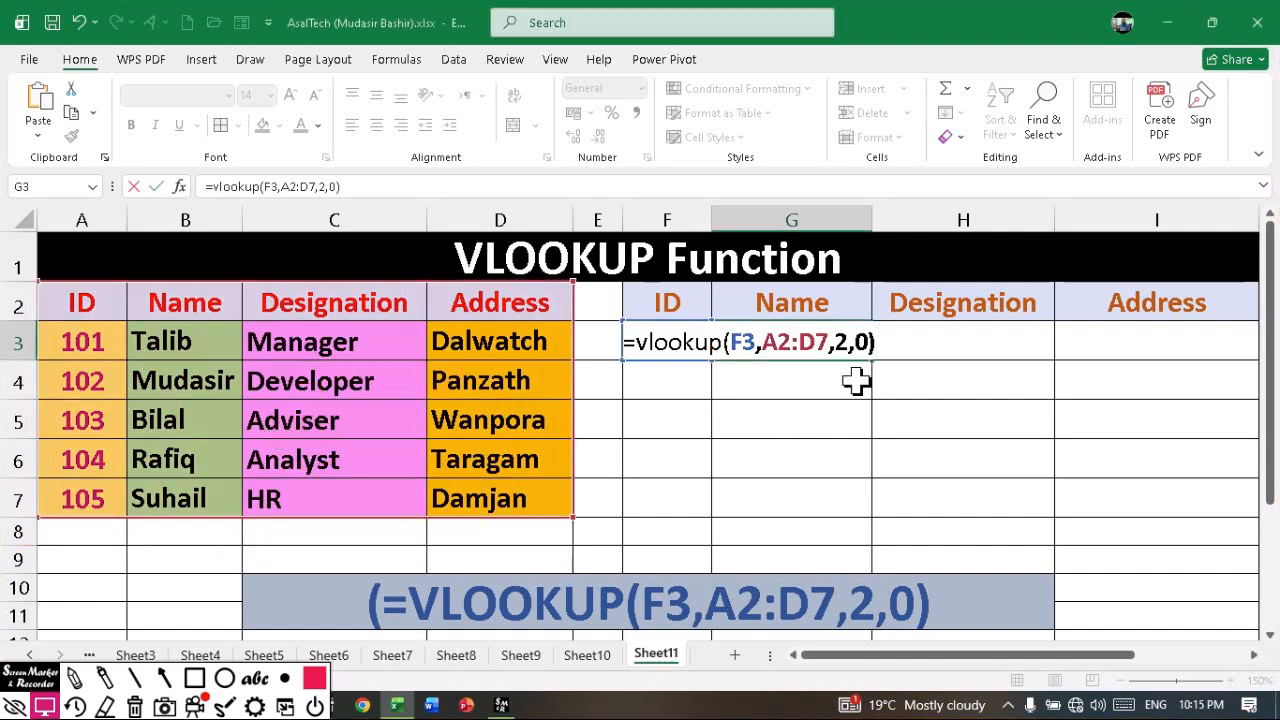
key(Return)
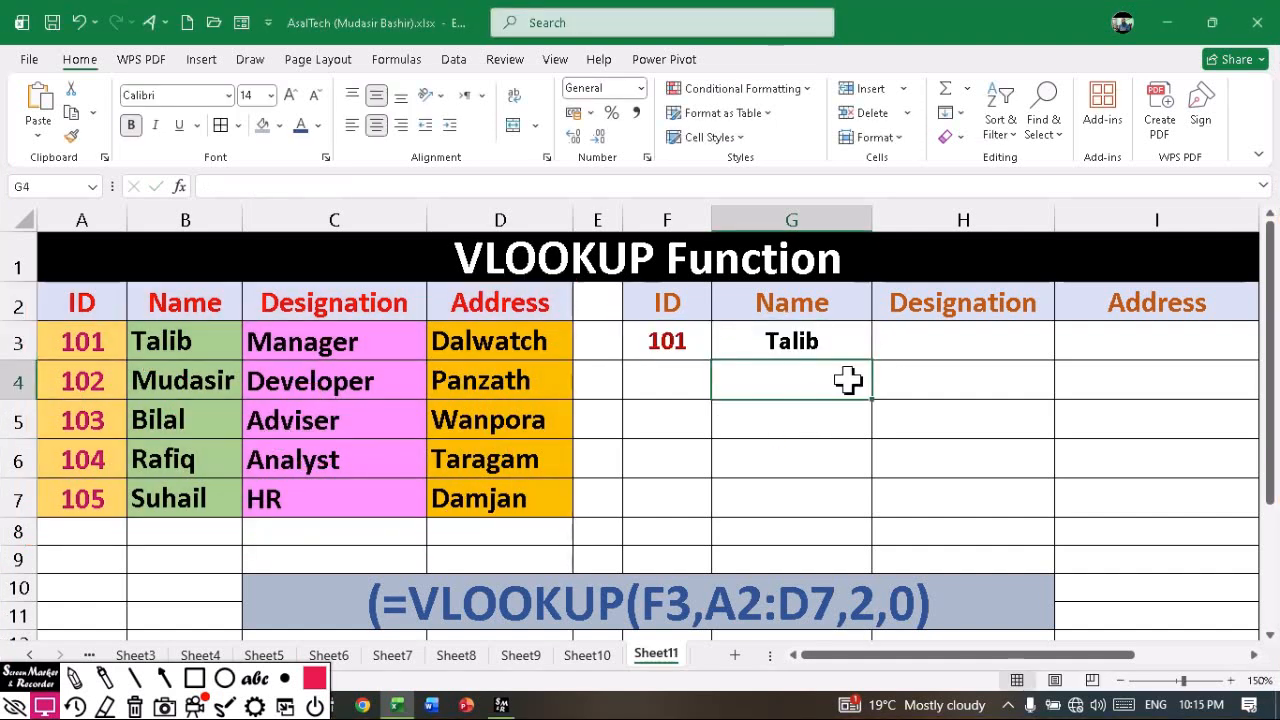
click(815, 341)
drag(873, 362, 1136, 386)
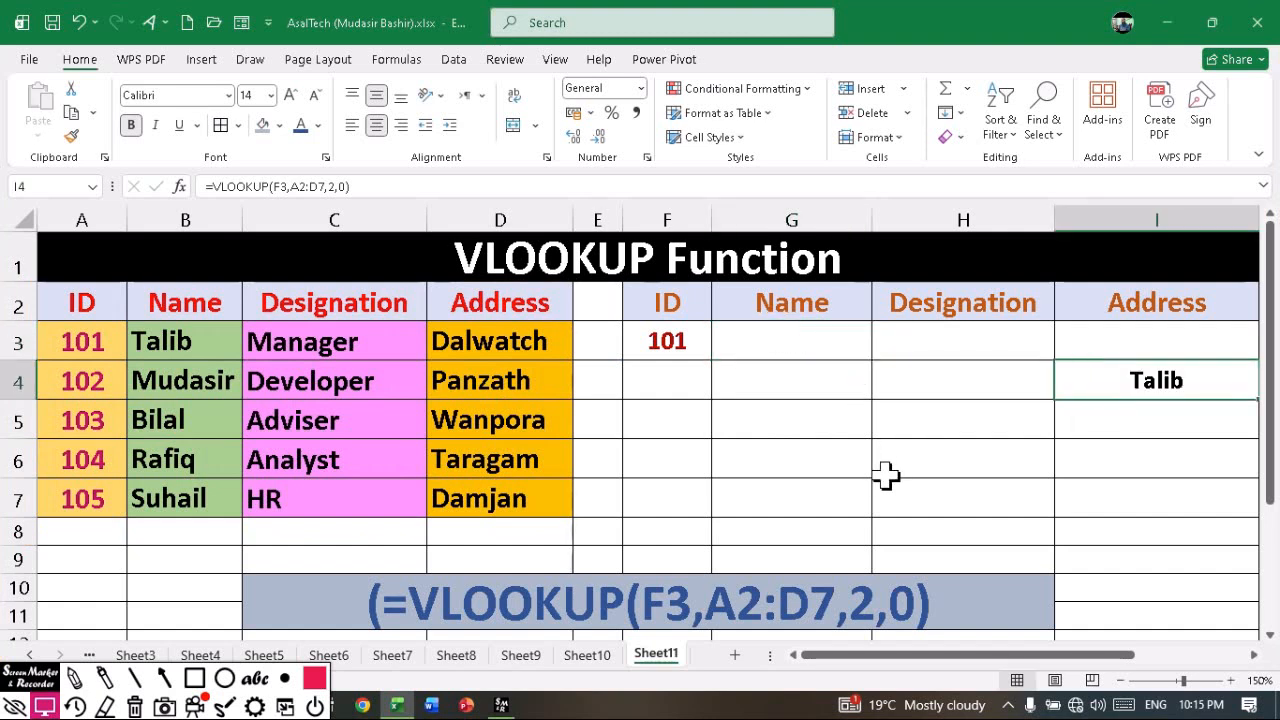
key(ctrl+z)
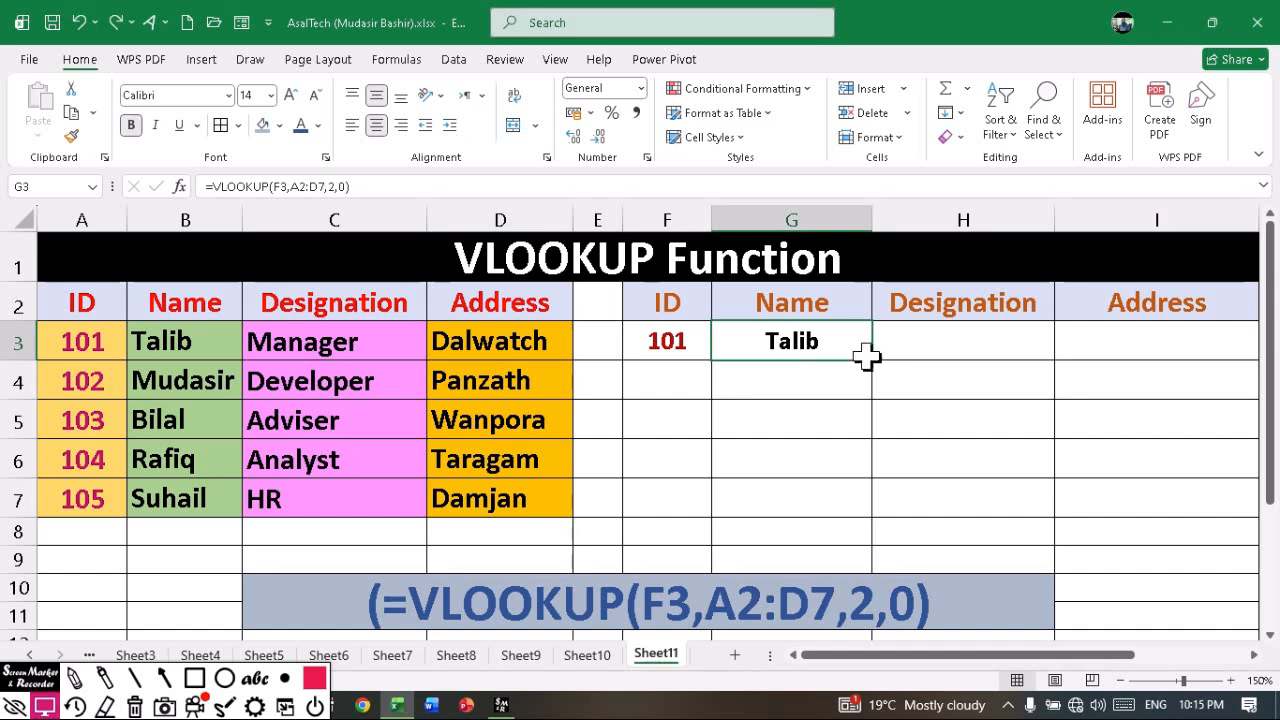
Step: Copy the VLOOKUP formula in G3 across to the Designation and Address result cells H3 and I3
drag(875, 363, 1017, 349)
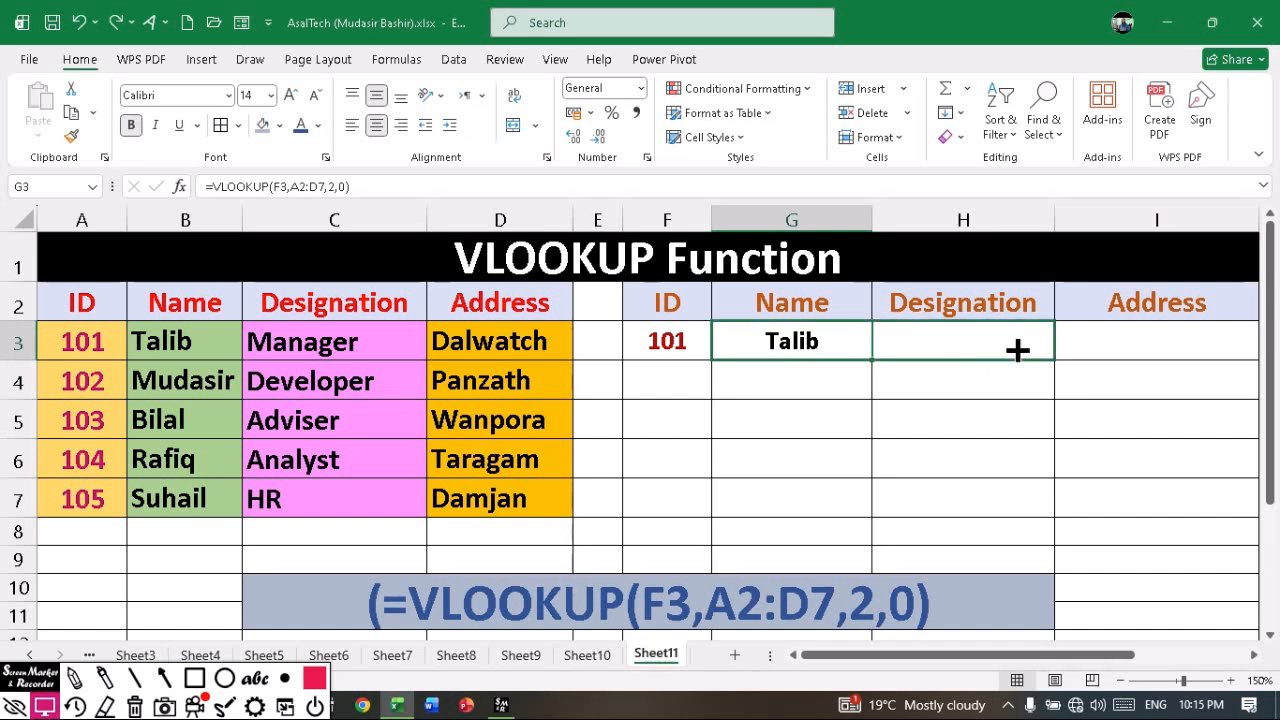
drag(1143, 367, 1174, 366)
click(955, 408)
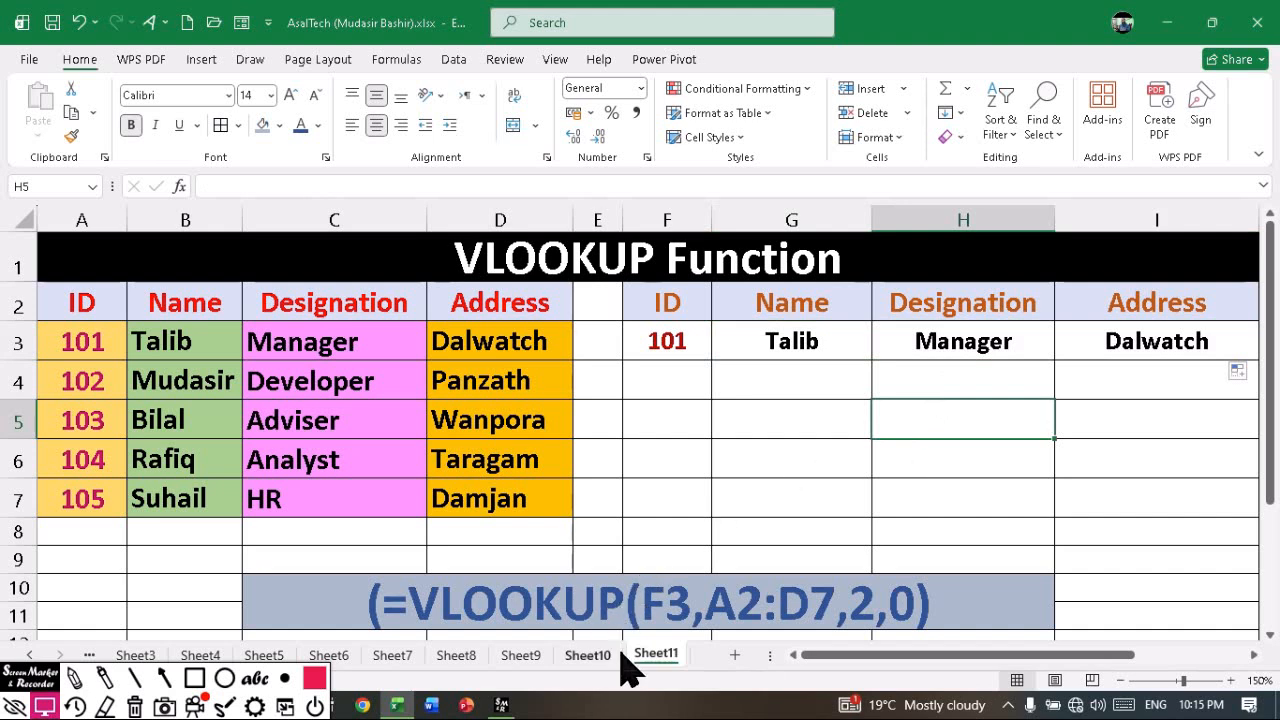
Step: On Sheet10, try VLOOKUP instead of HLOOKUP in the Name result cell G3, as =VLOOKUP(G2,A2:D5,2,0)
click(588, 655)
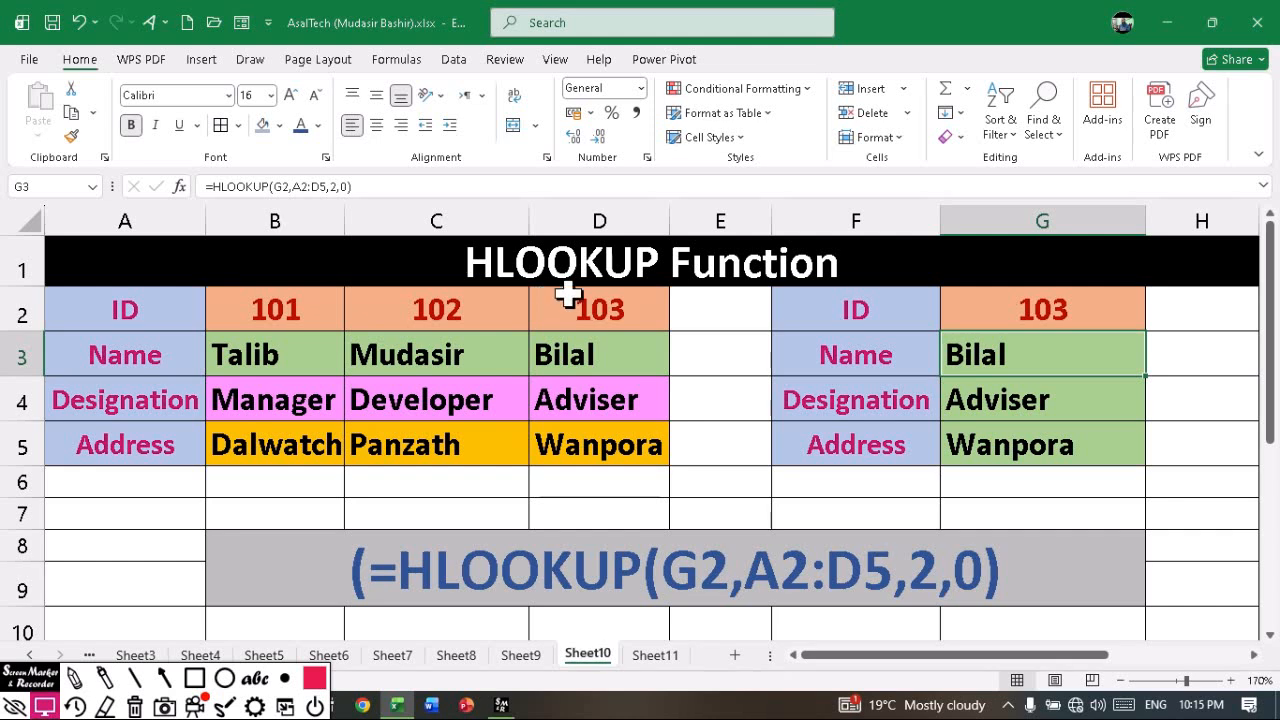
double_click(1000, 368)
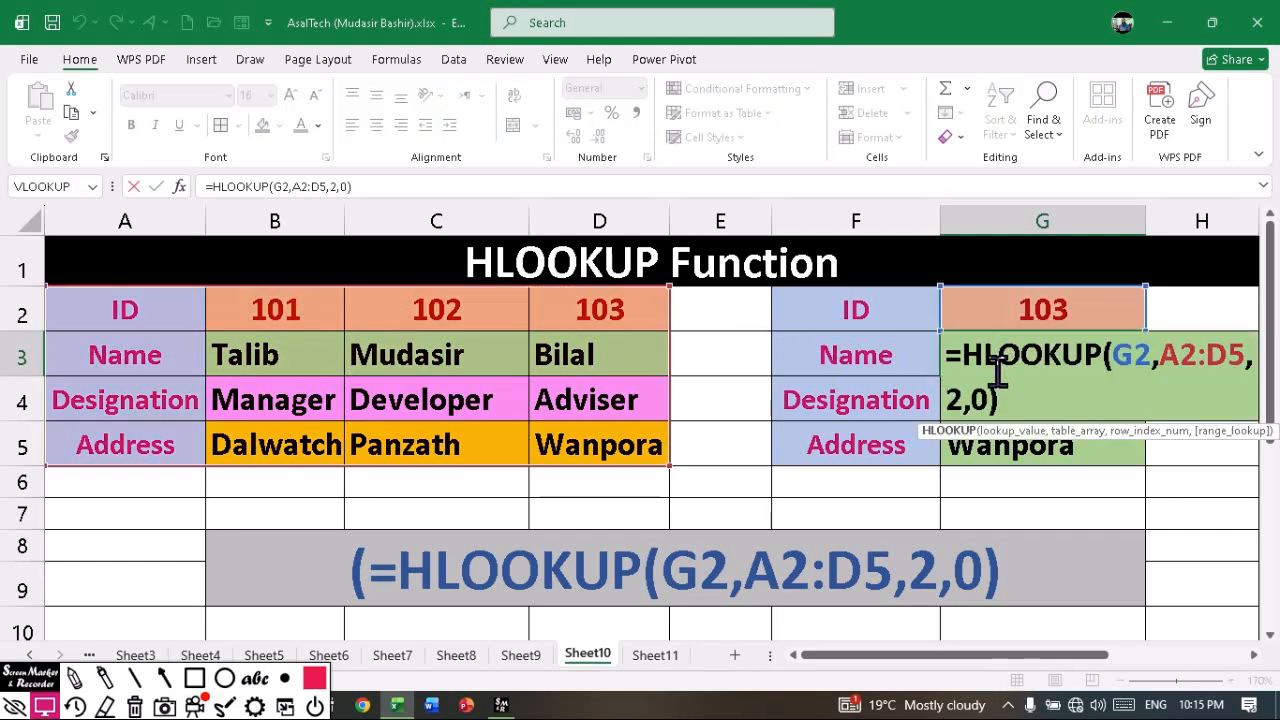
click(985, 356)
key(BackSpace)
text(V)
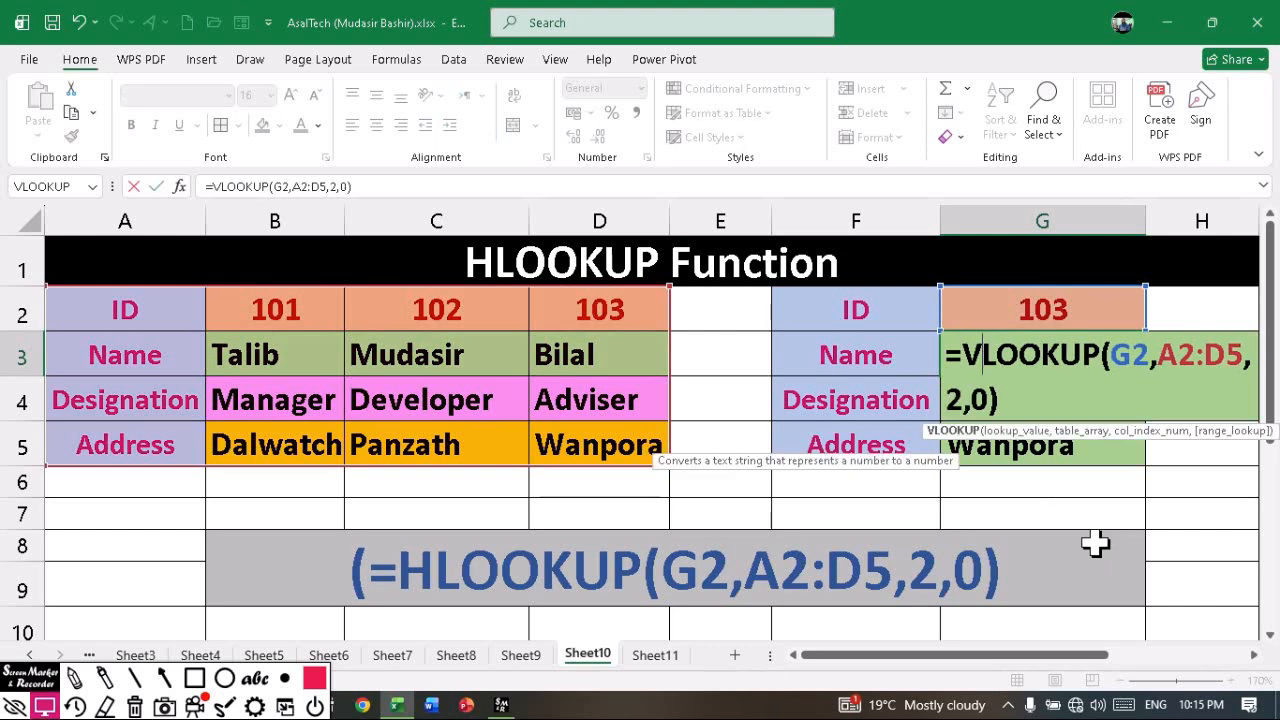
key(Return)
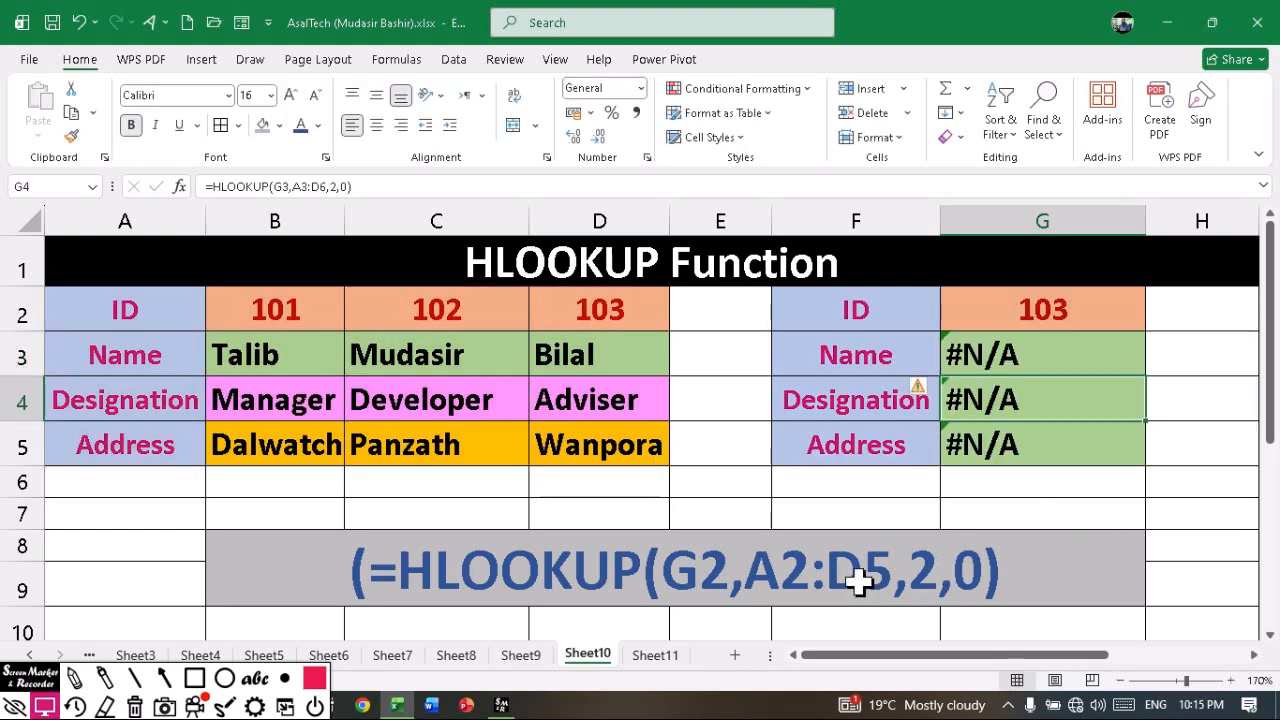
Step: On Sheet11, try HLOOKUP instead of VLOOKUP in the Name result cell G3, as =HLOOKUP(F3,A2:D7,2,0)
click(655, 655)
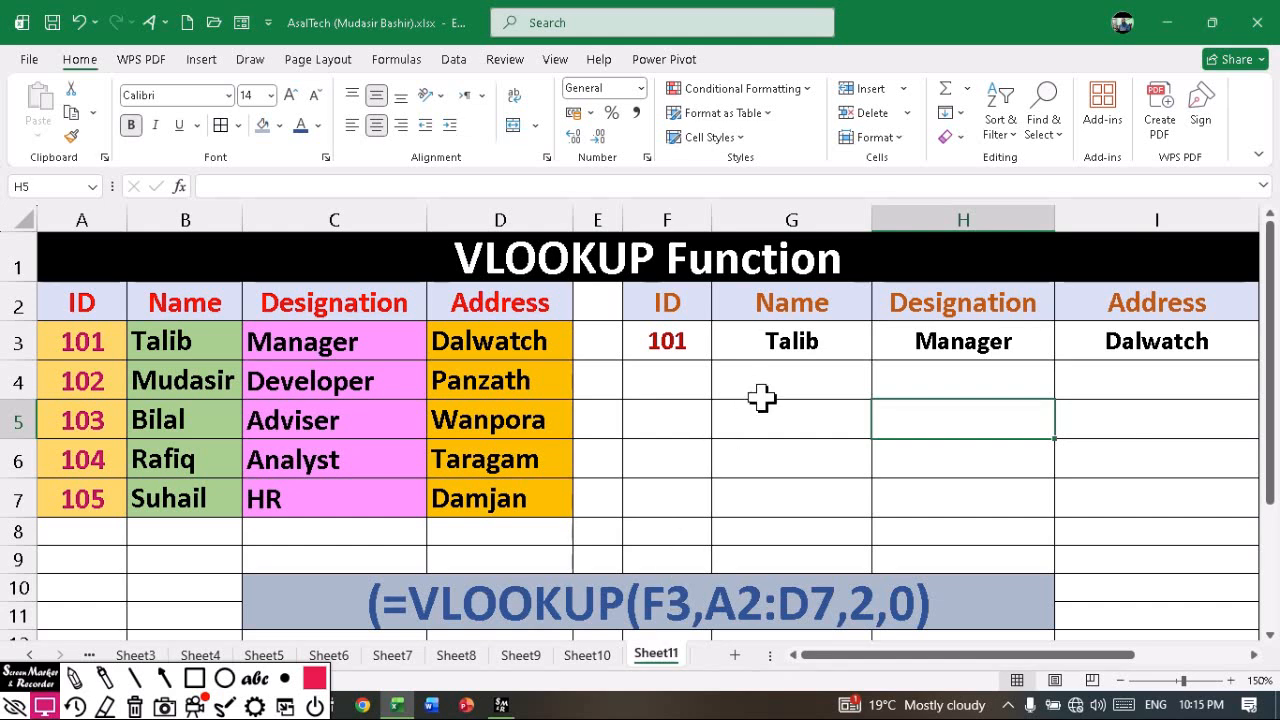
double_click(763, 343)
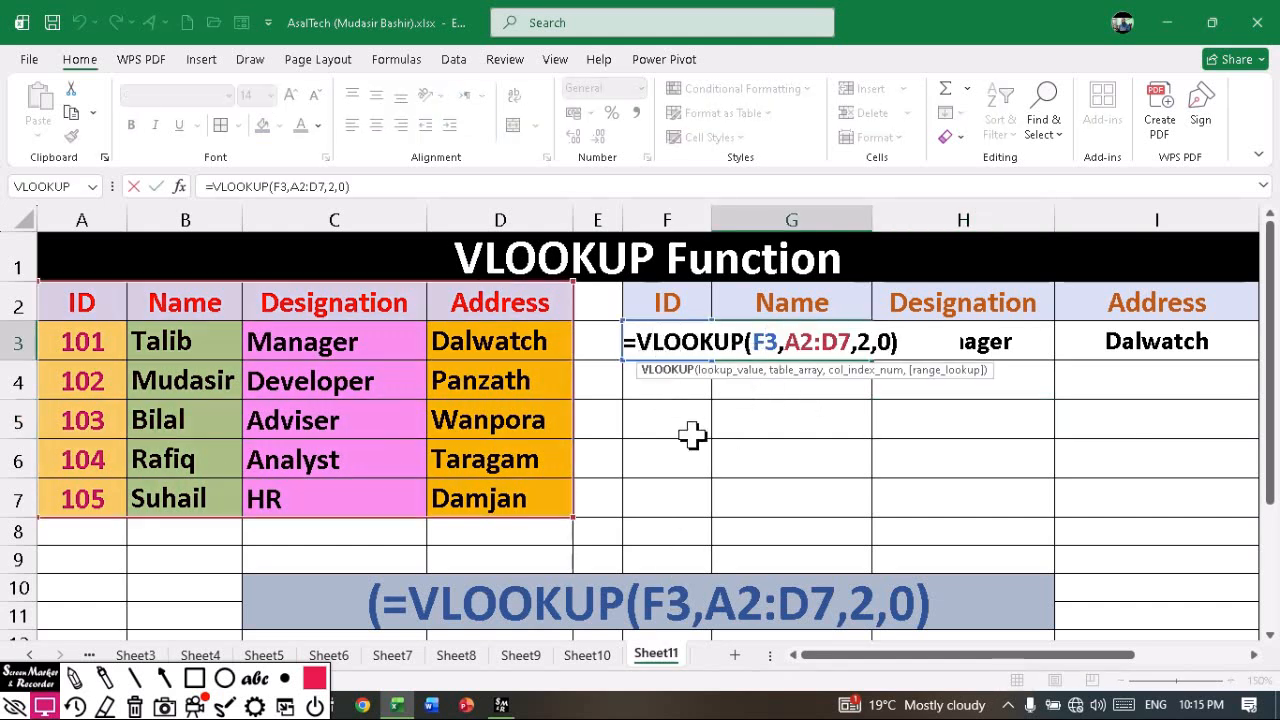
key(BackSpace)
text(H)
key(Return)
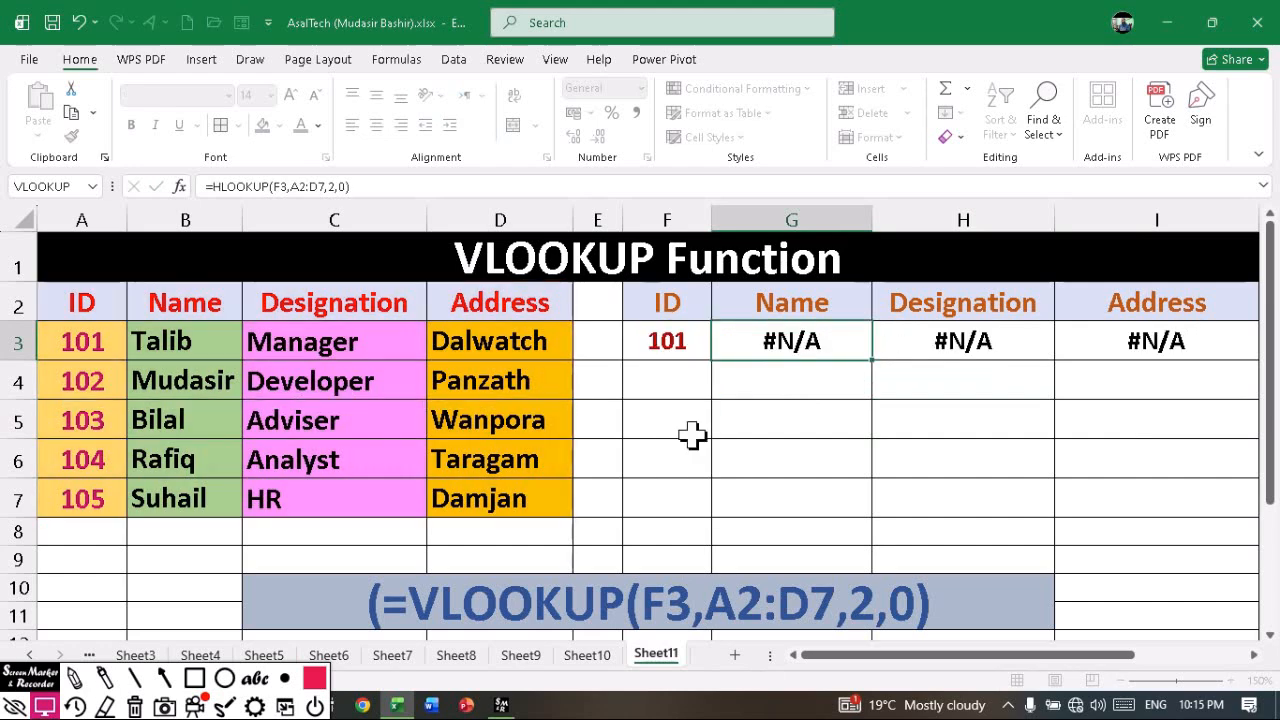
Step: Inspect the formula in the Name result cell G3 on Sheet10 without changing it
click(587, 655)
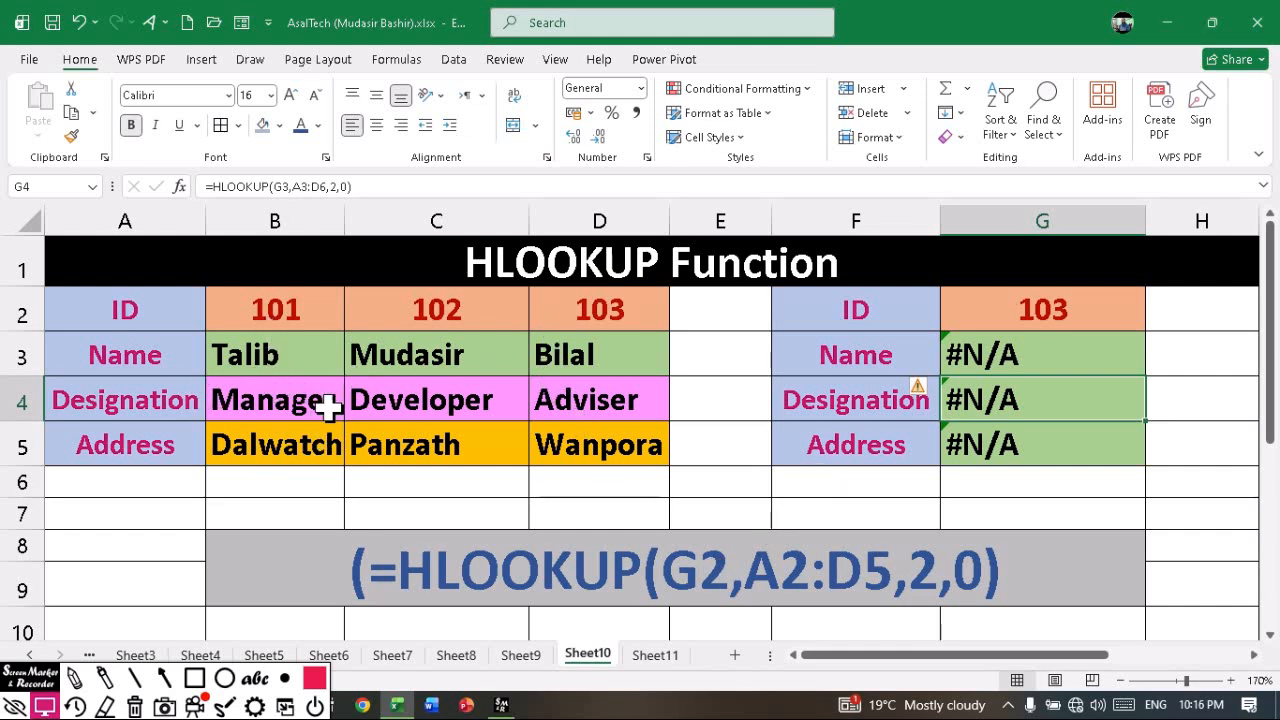
click(978, 355)
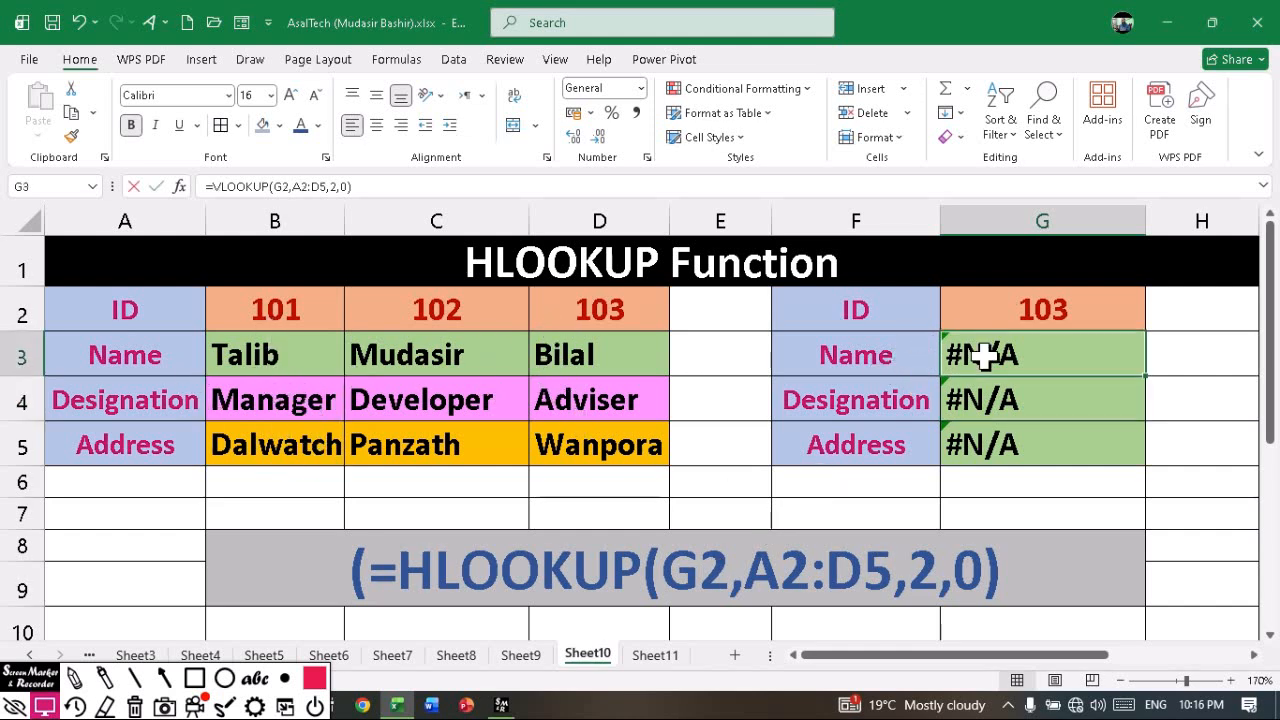
double_click(982, 355)
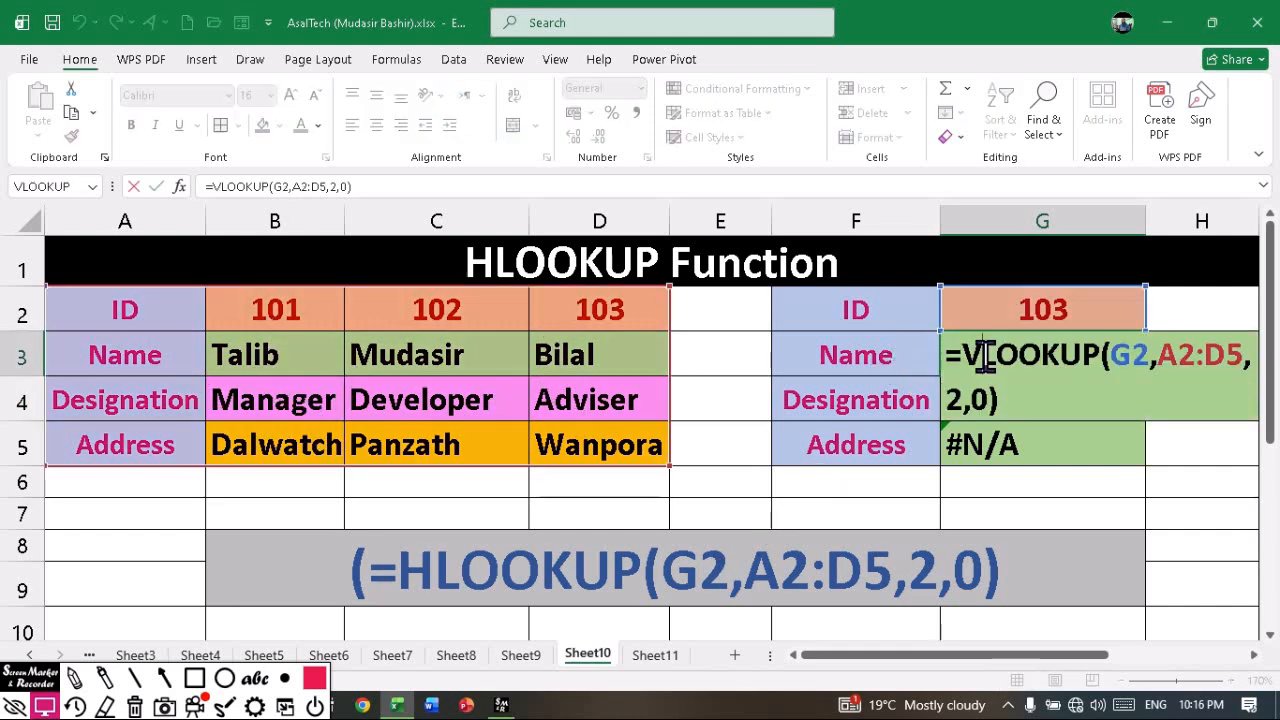
click(1020, 392)
key(Return)
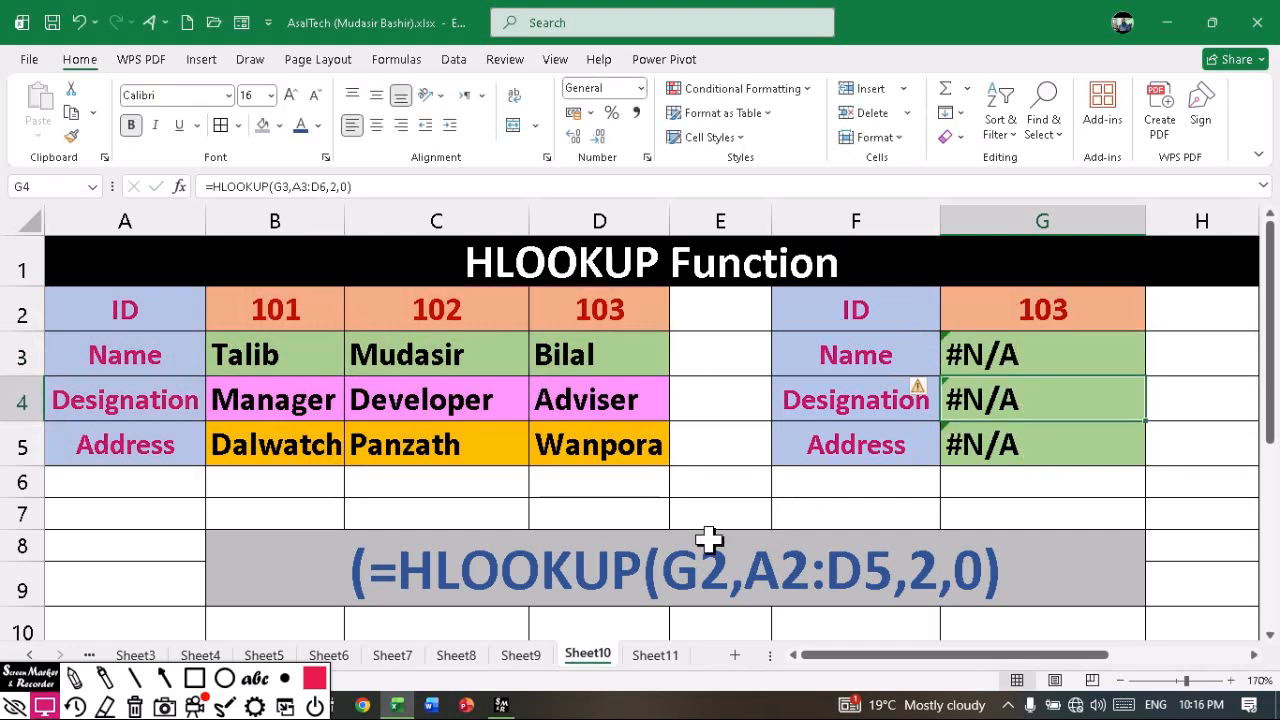
Step: On Sheet11, change the function in G3 back to VLOOKUP so the formula reads =VLOOKUP(F3,A2:D7,2,0)
click(655, 655)
double_click(811, 344)
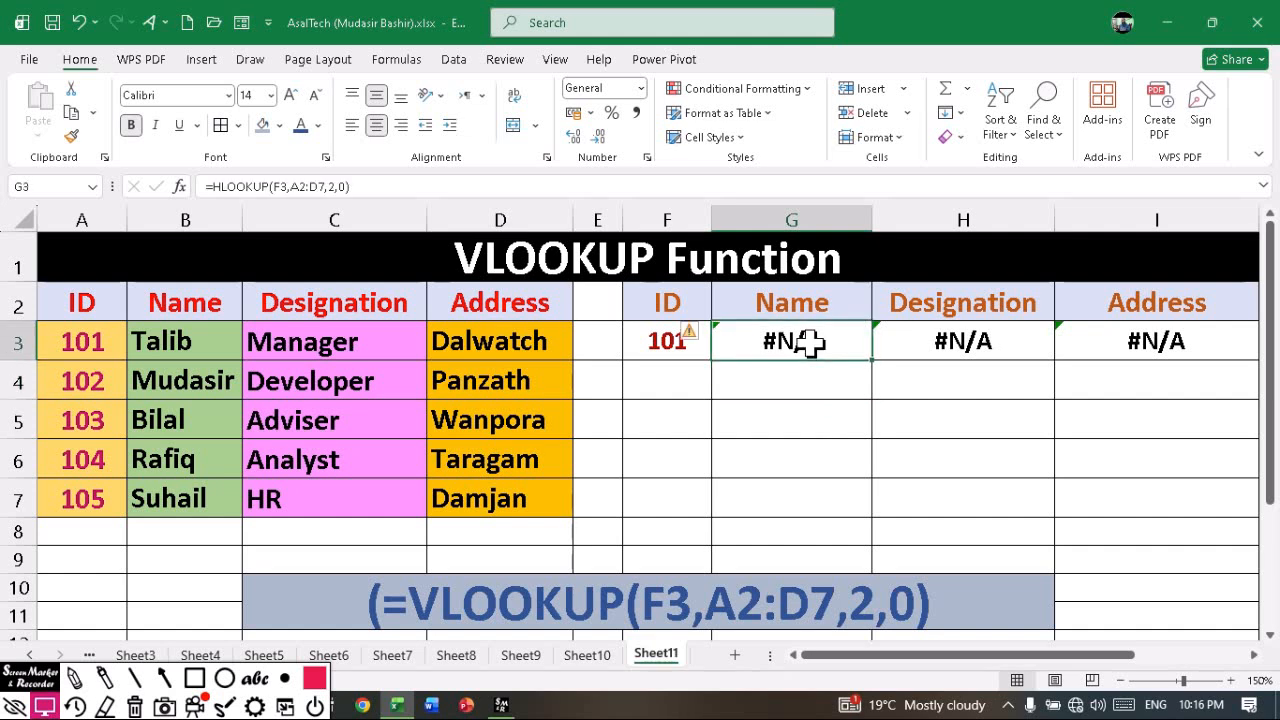
click(645, 343)
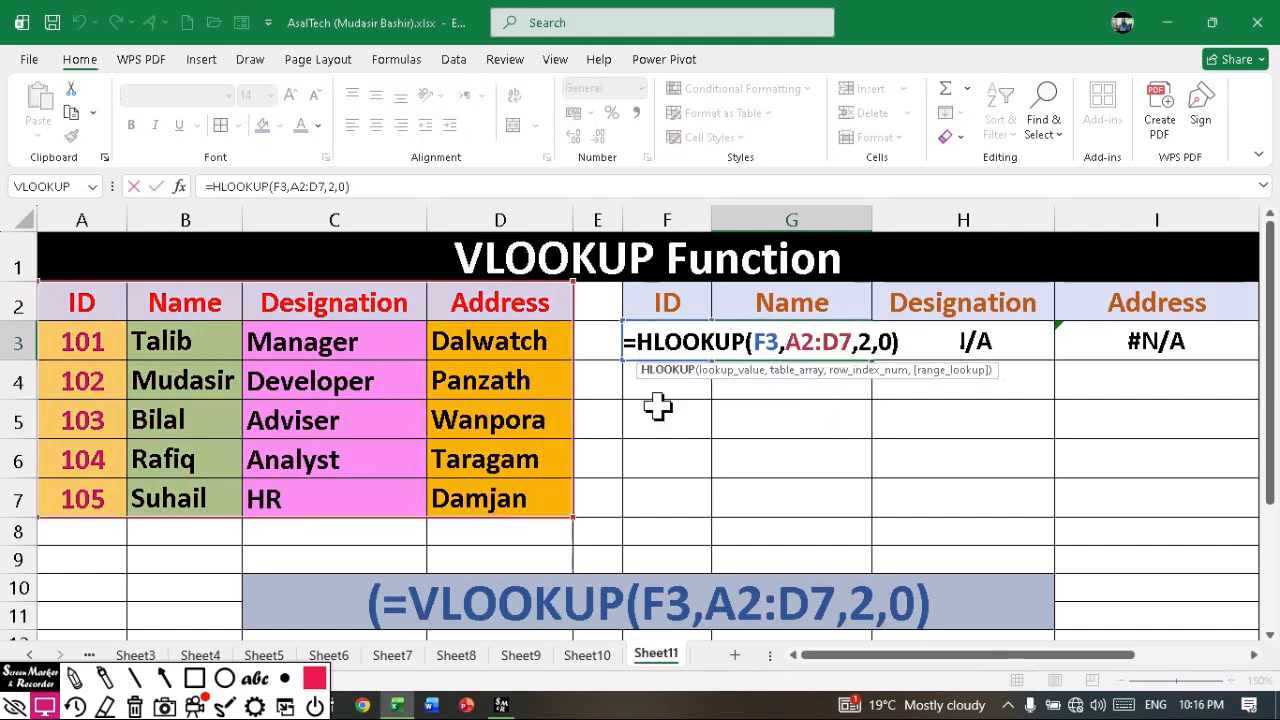
key(BackSpace)
text(V)
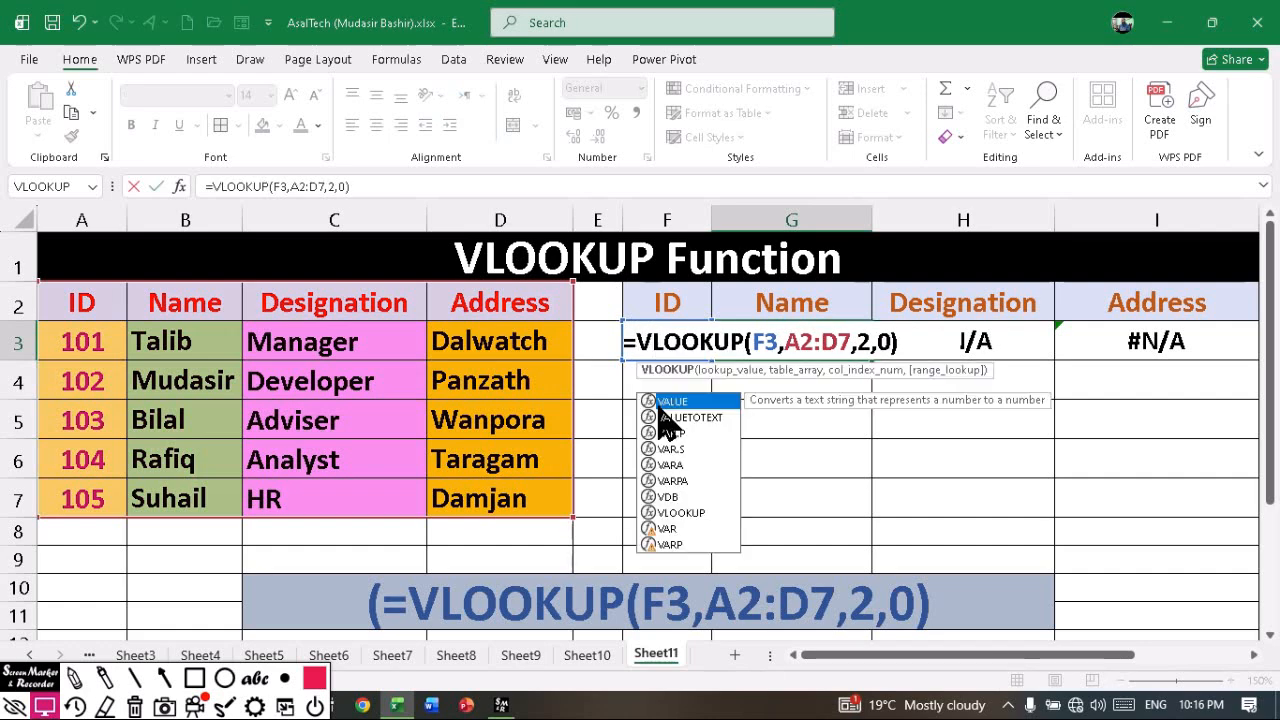
key(Return)
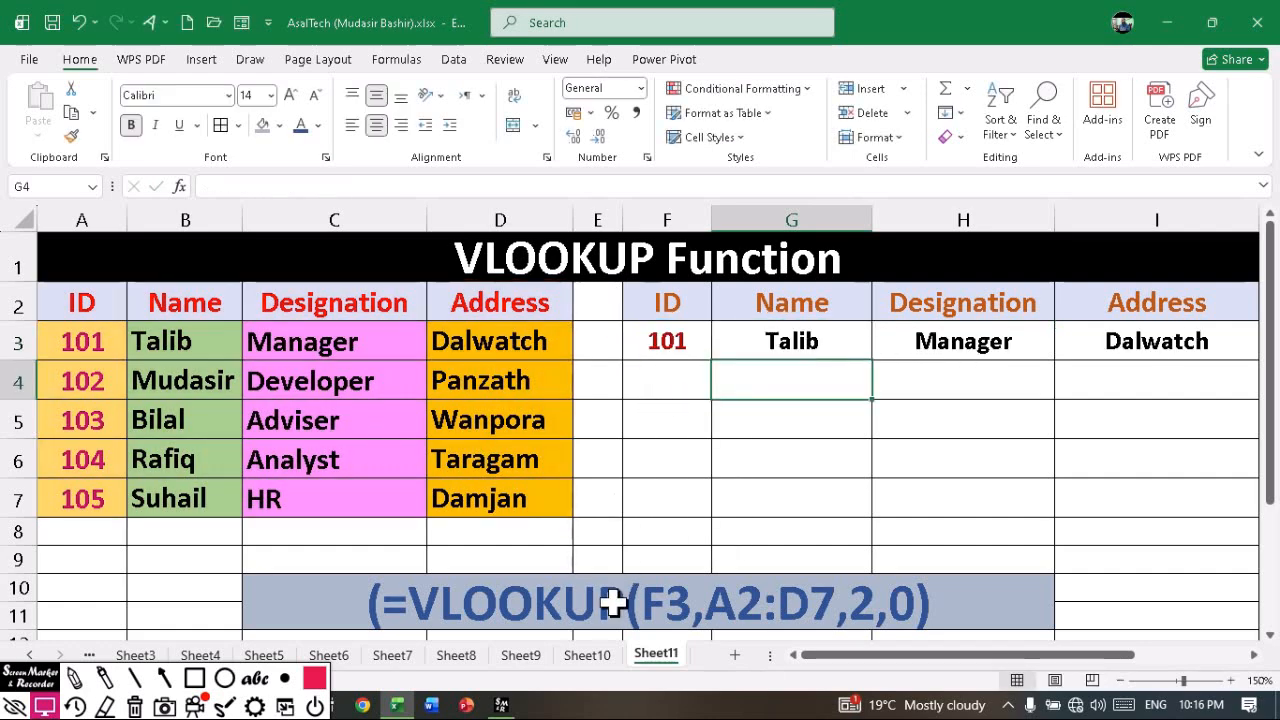
Step: On Sheet10, change the function in G3 back to HLOOKUP so the formula reads =HLOOKUP(G2,A2:D5,2,0)
click(605, 655)
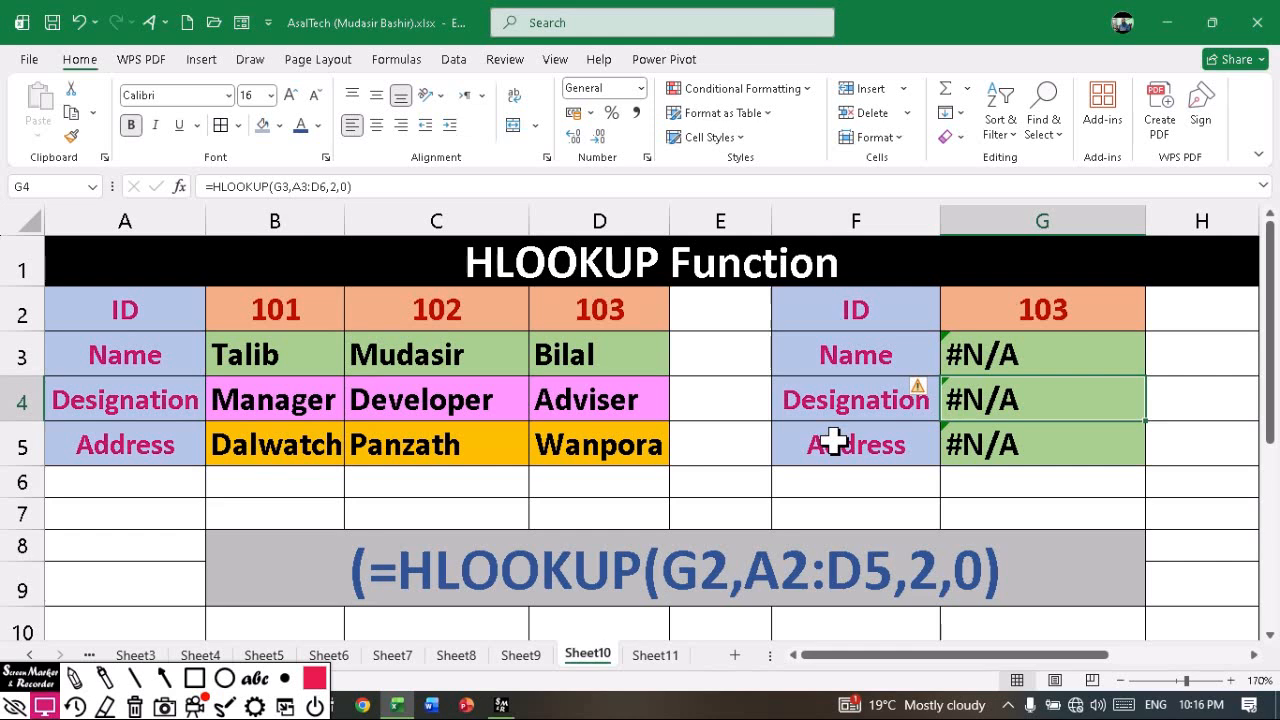
double_click(978, 357)
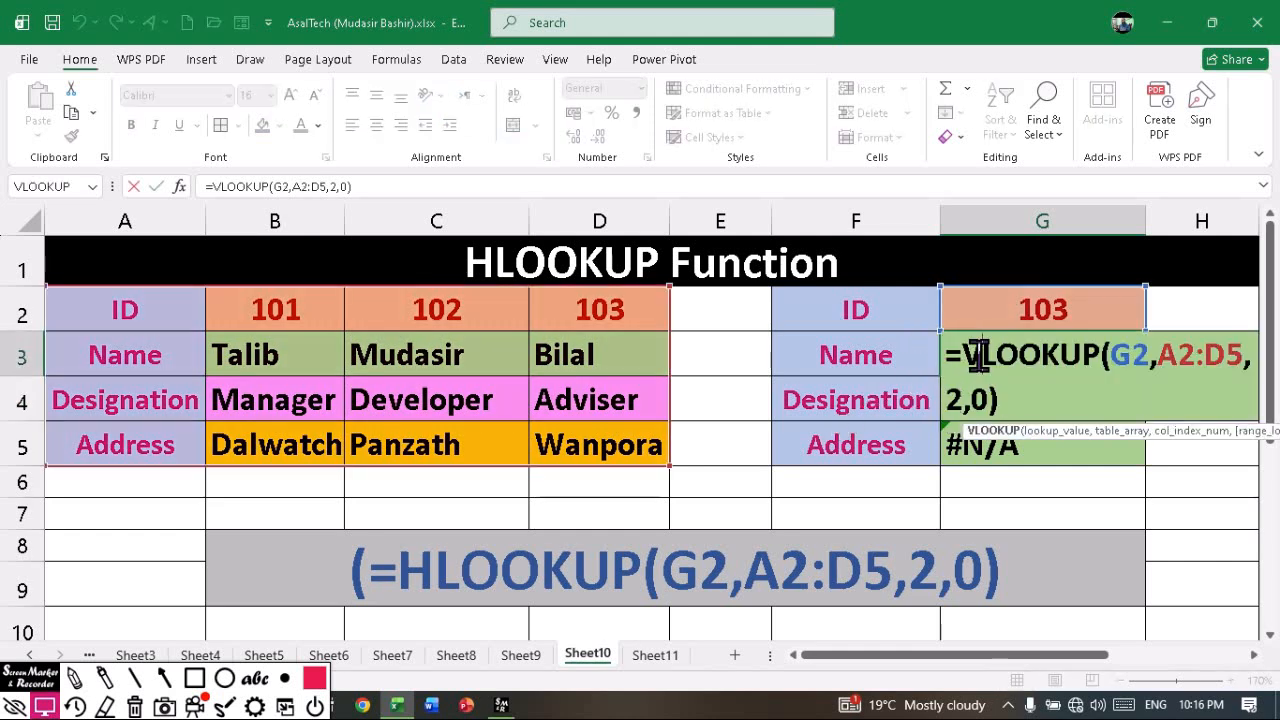
key(BackSpace)
text(H)
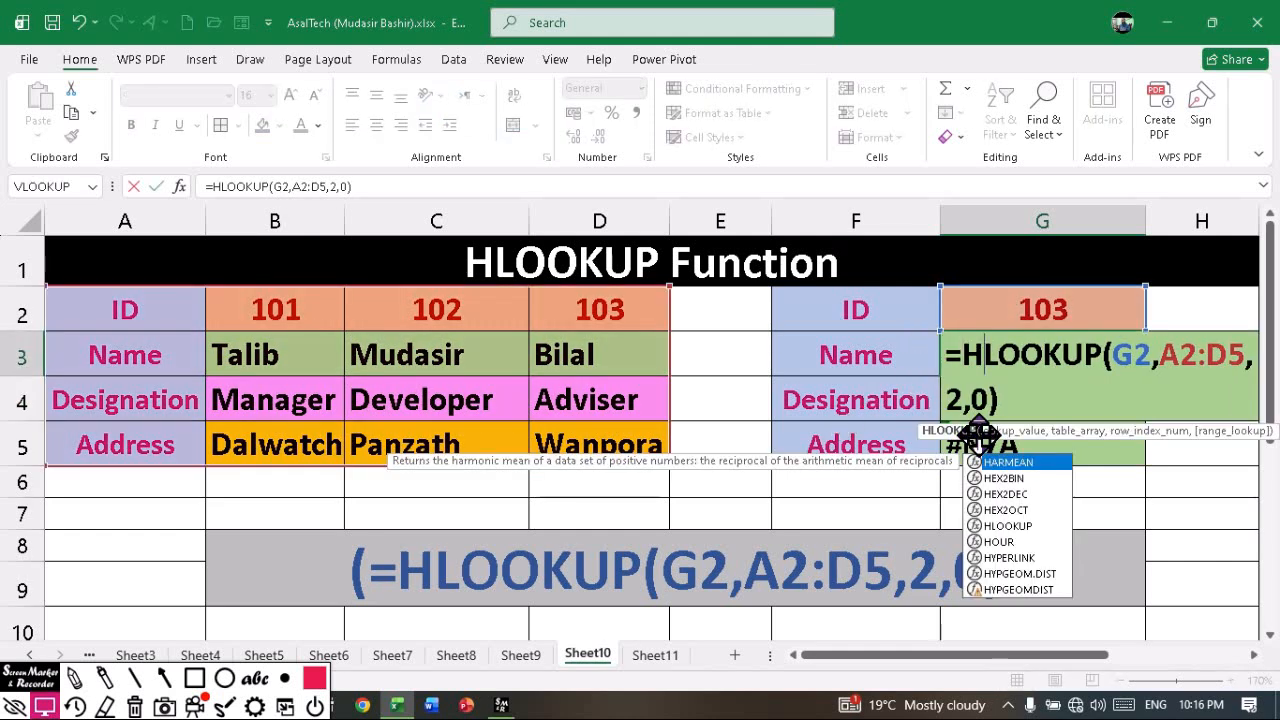
key(Return)
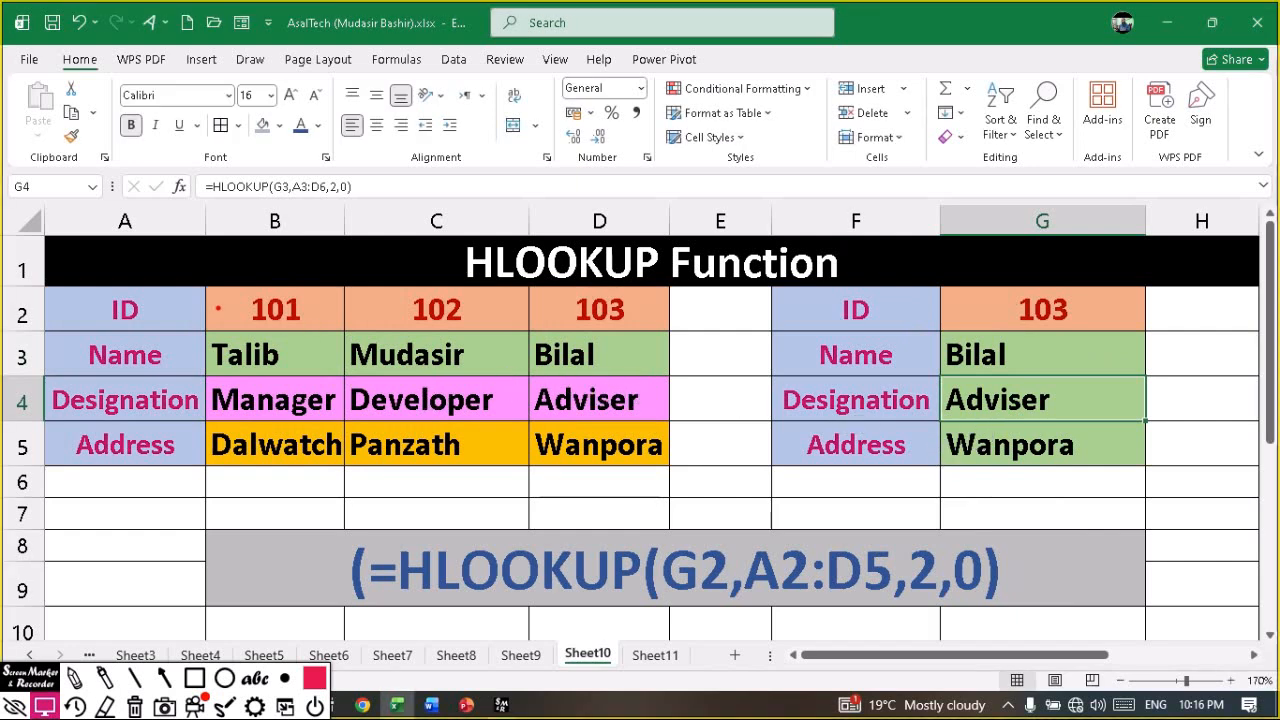
Step: Frame the HLOOKUP source table and its horizontal row of IDs in red, and clear the annotations
drag(37, 288, 263, 290)
key(ctrl+z)
mouse_move(38, 278)
mouse_down()
mouse_move(134, 368)
mouse_move(606, 424)
mouse_move(686, 470)
mouse_move(677, 485)
mouse_up()
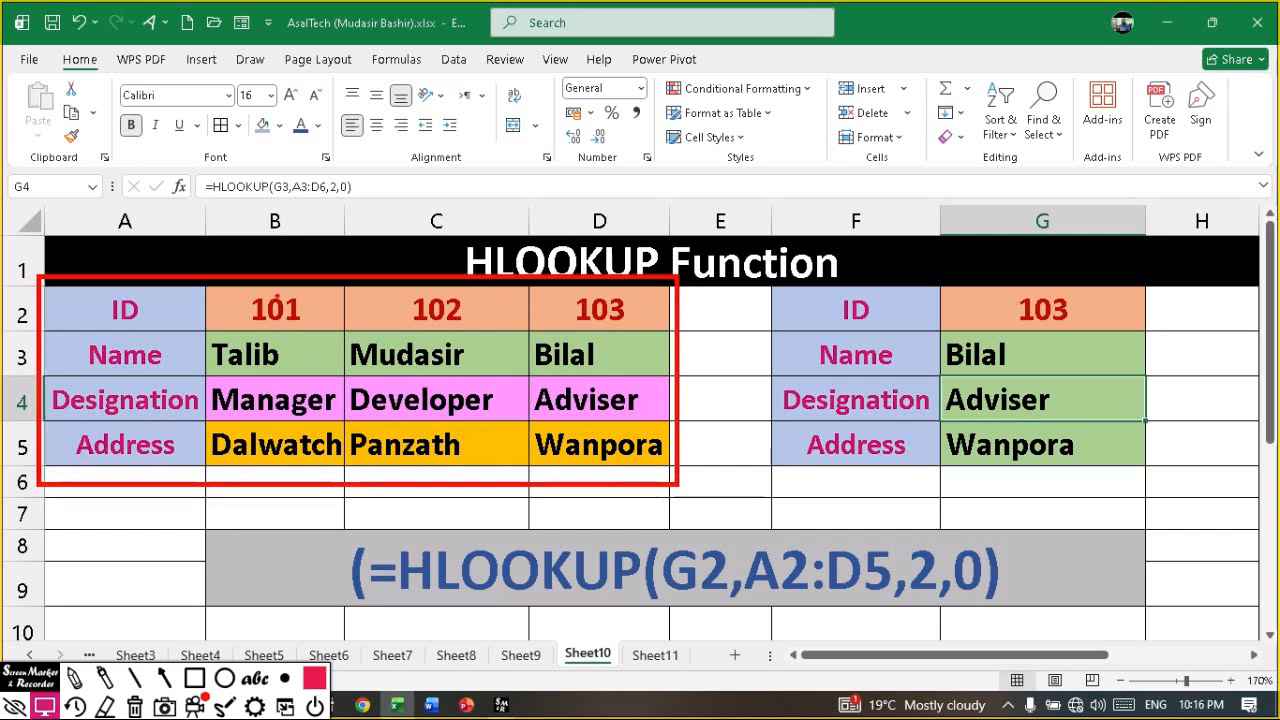
mouse_move(201, 289)
mouse_down()
mouse_move(395, 318)
mouse_move(660, 320)
mouse_move(653, 330)
mouse_up()
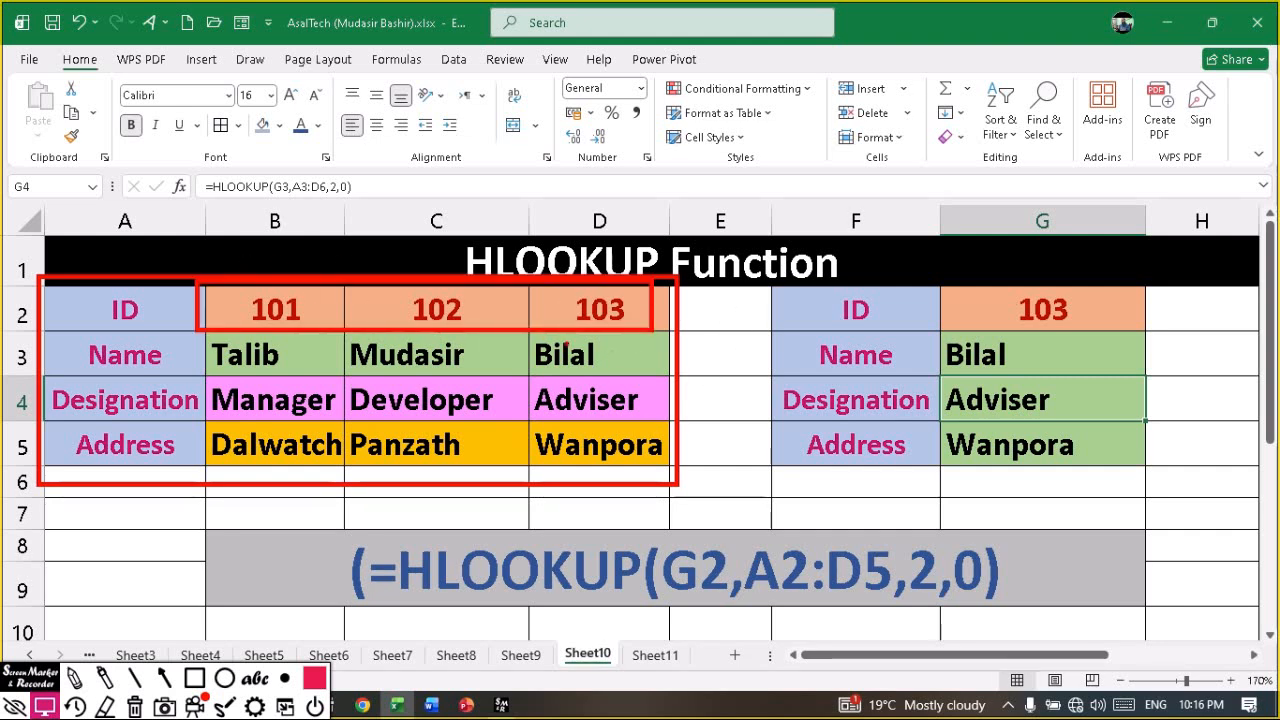
key(Escape)
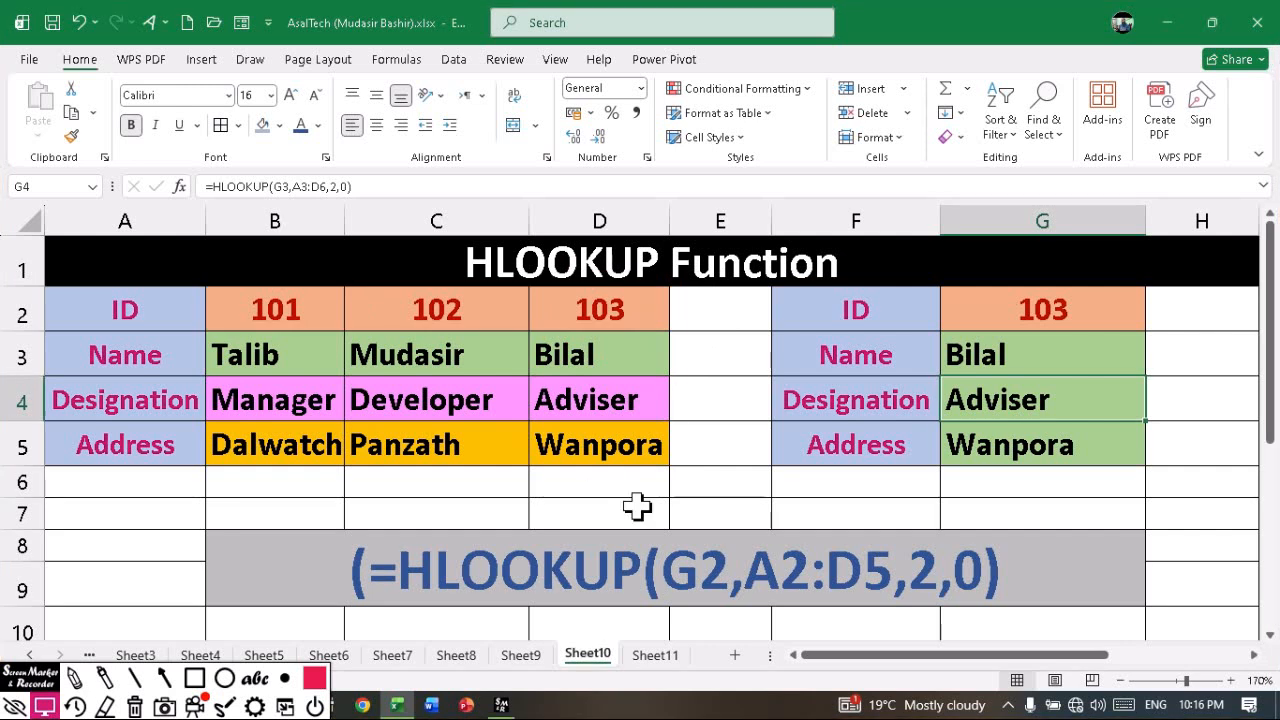
Step: On Sheet11, frame the source table and its ID column in red, tick the VLOOKUP title, clear the markup, and return to Sheet10
click(656, 655)
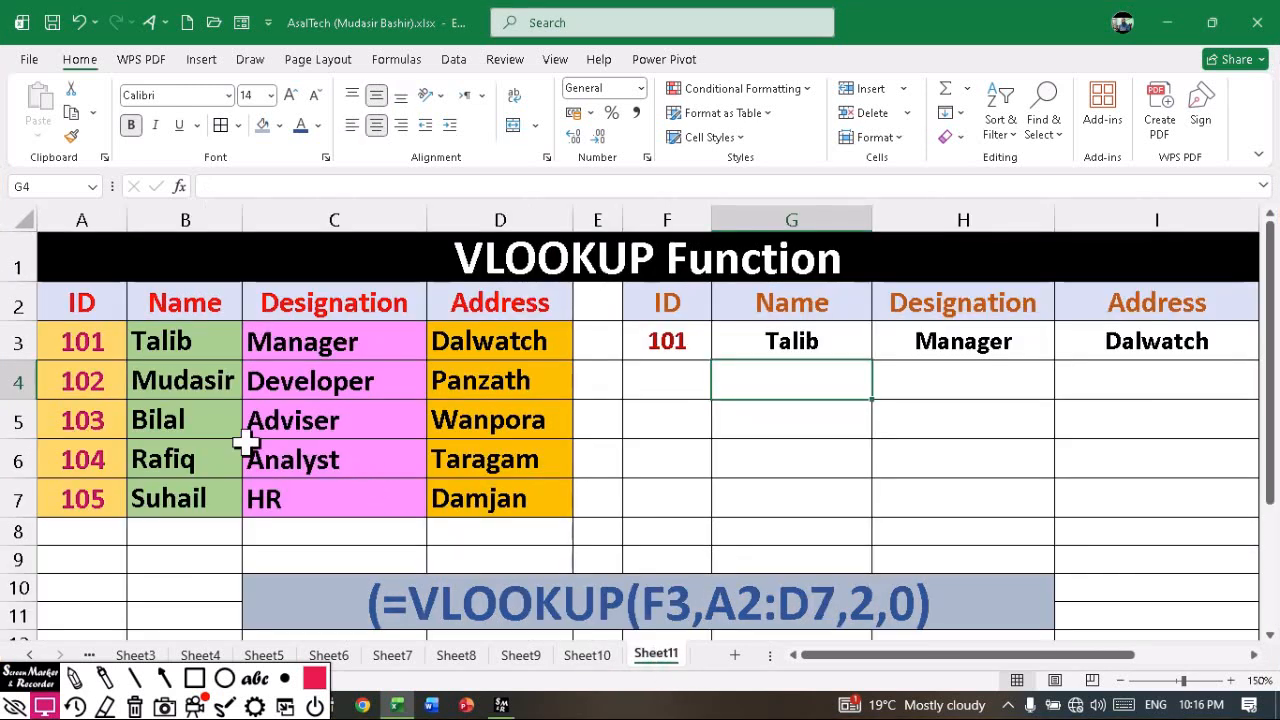
mouse_move(32, 278)
mouse_down()
mouse_move(368, 428)
mouse_move(606, 498)
mouse_move(590, 543)
mouse_up()
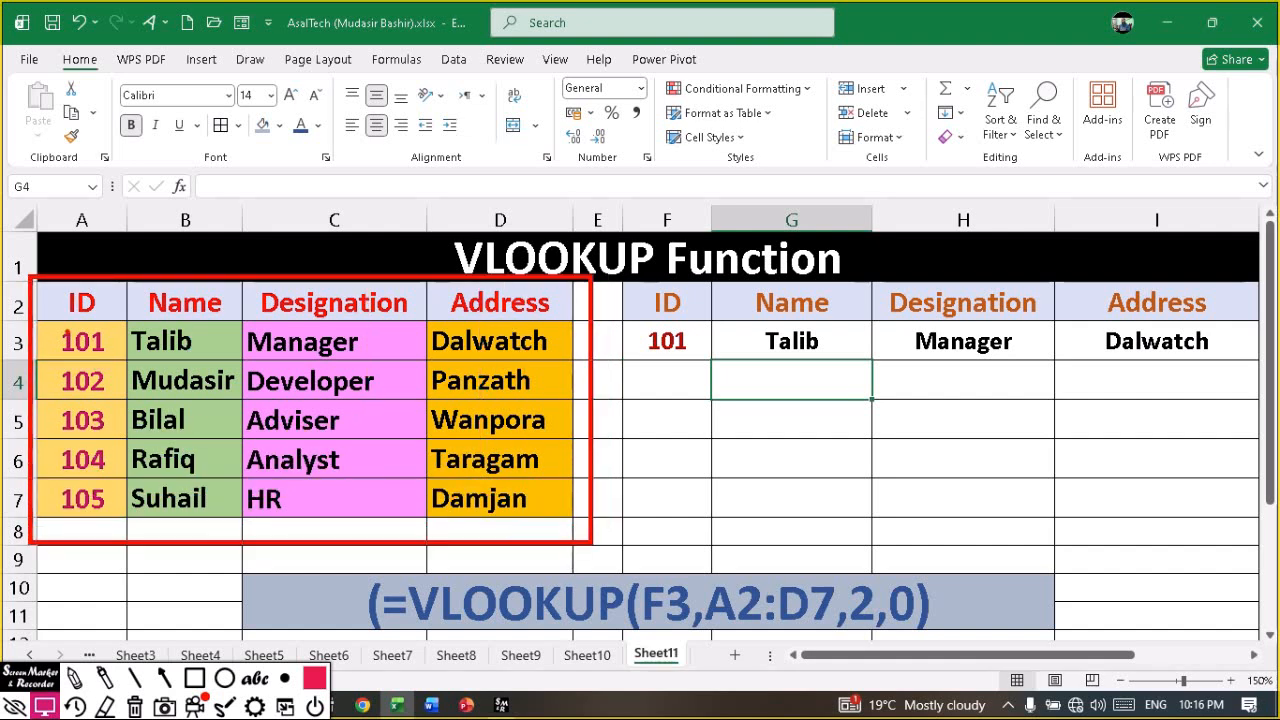
mouse_move(46, 318)
mouse_down()
mouse_move(104, 408)
mouse_move(120, 522)
mouse_up()
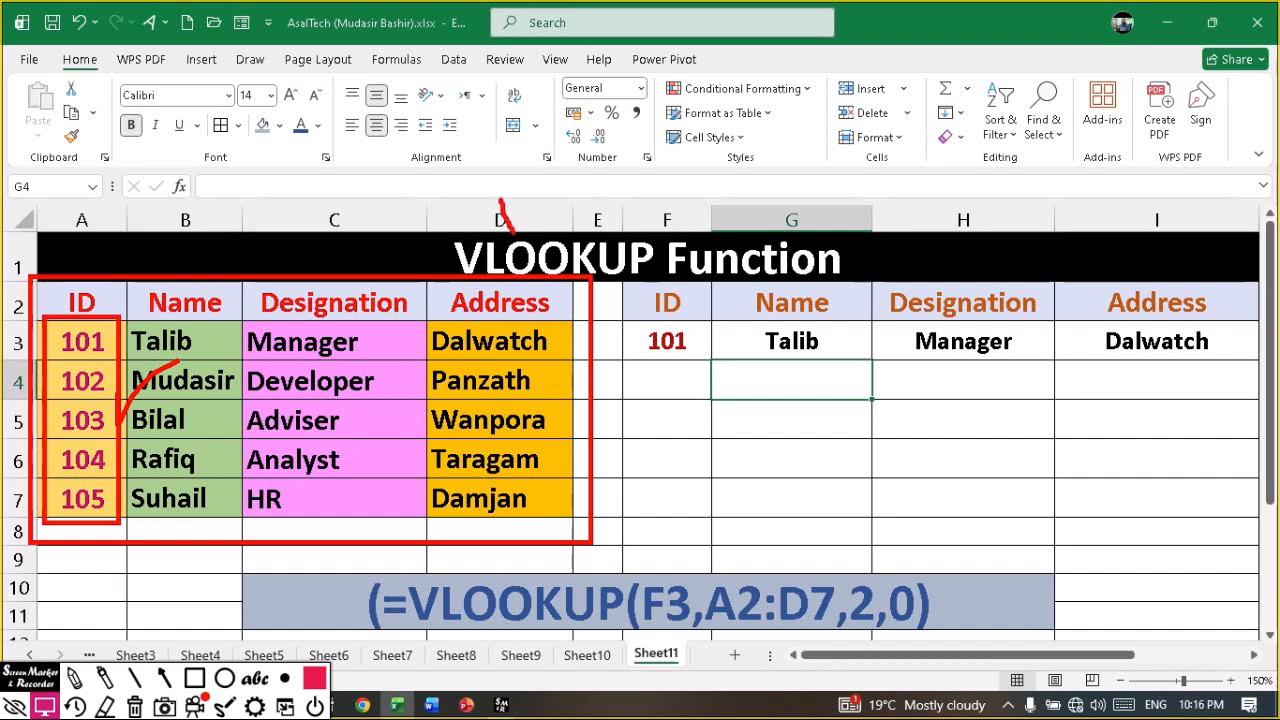
drag(513, 233, 599, 177)
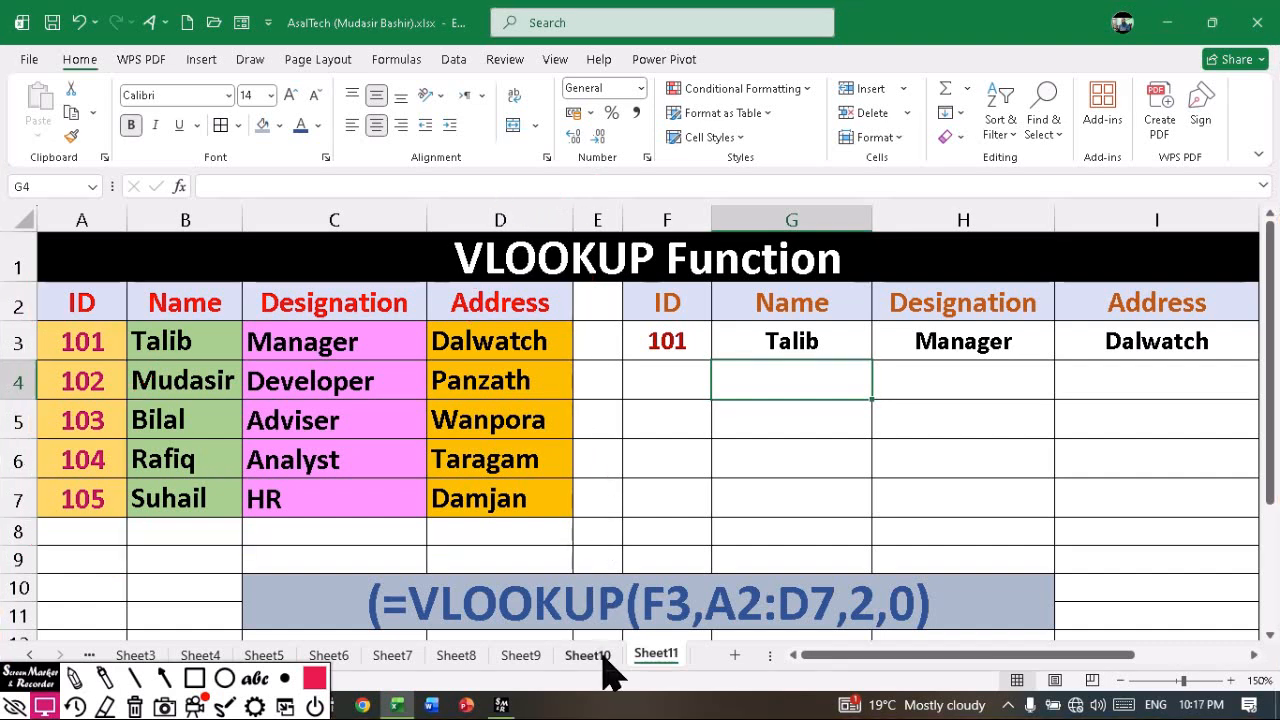
click(598, 657)
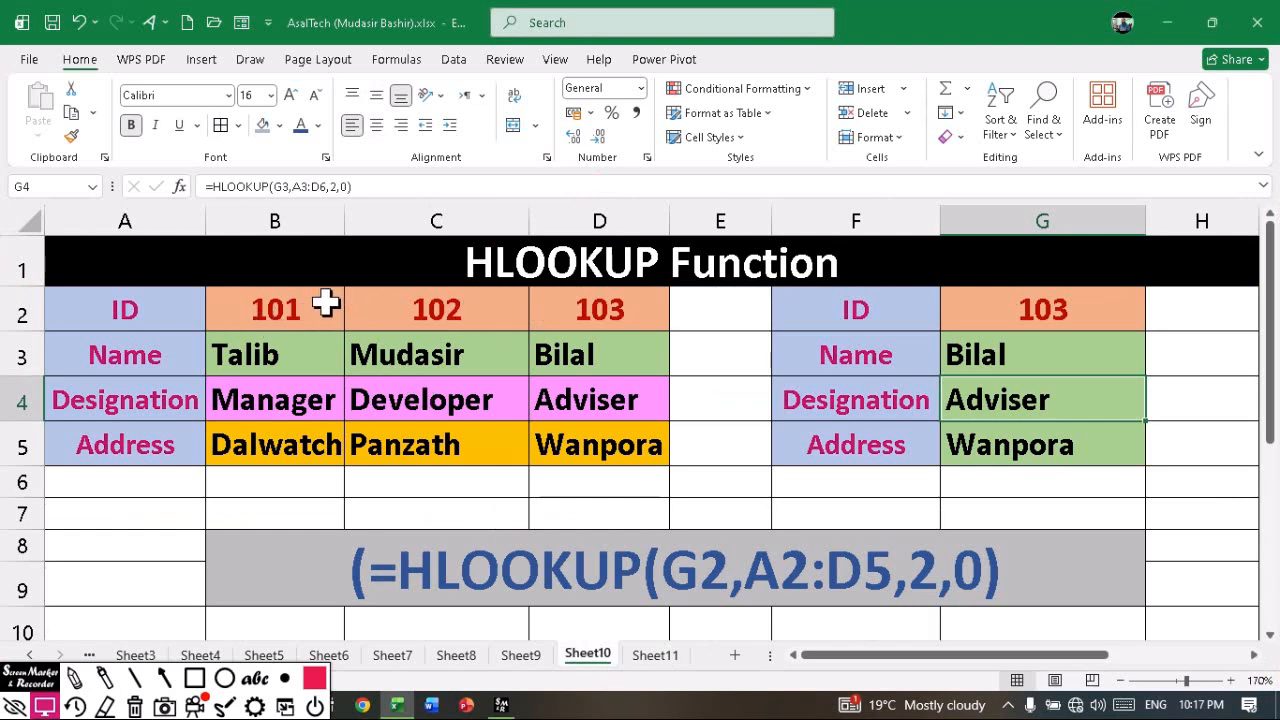